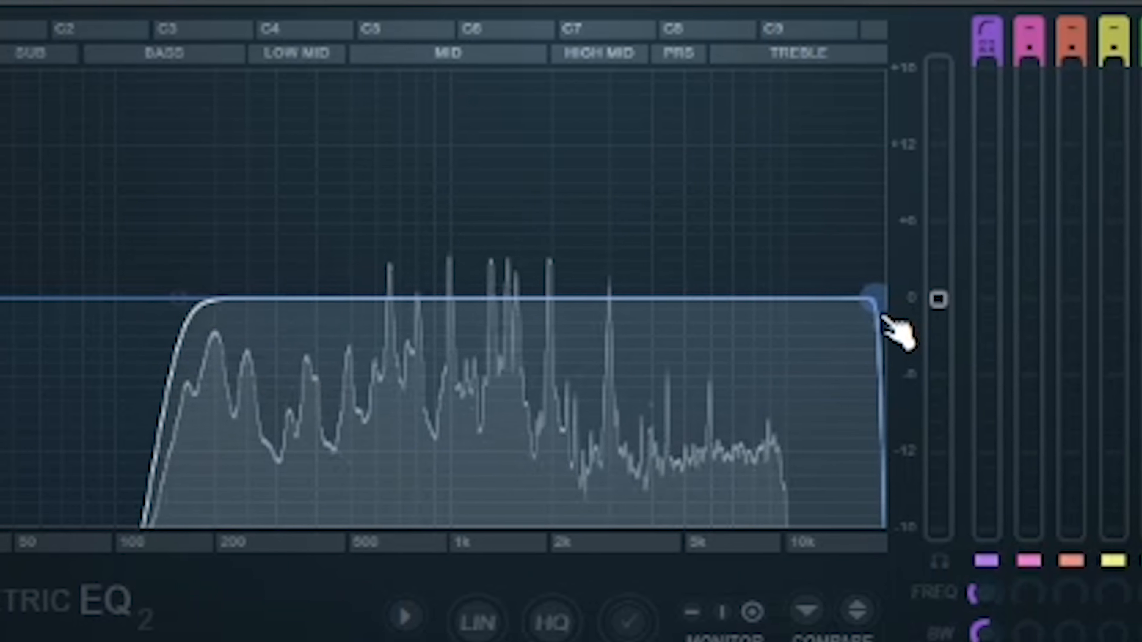
# Move the Parametric EQ 2 high-cut point to a lower frequency and start adding another instrument channel below Pigments
pyautogui.moveTo(820, 298); pyautogui.dragTo(724, 298)
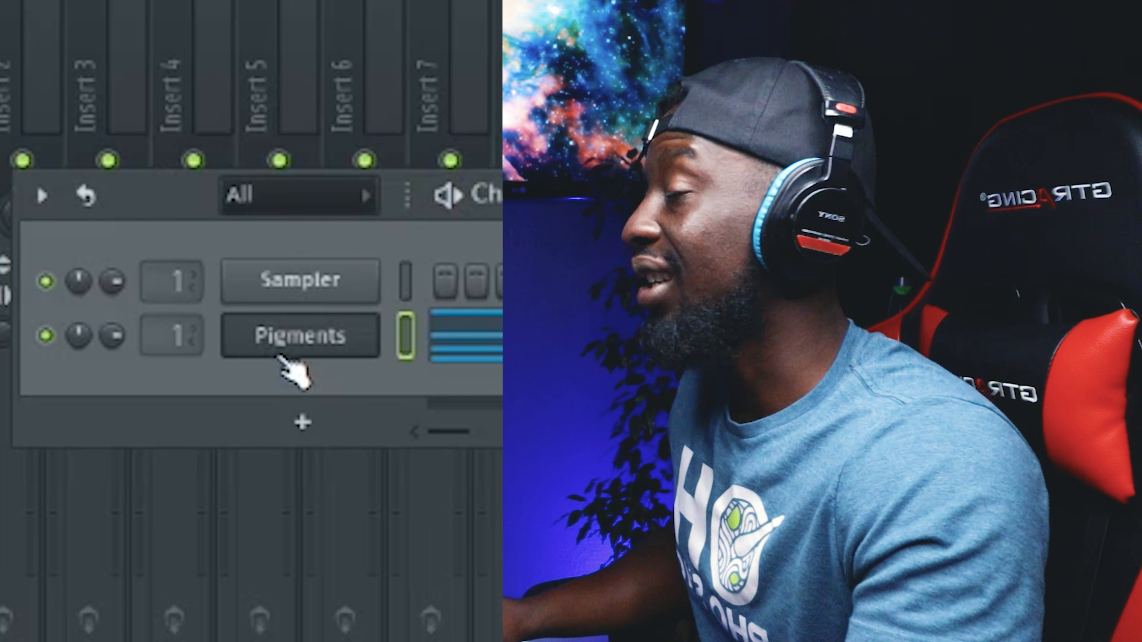
pyautogui.click(301, 422)
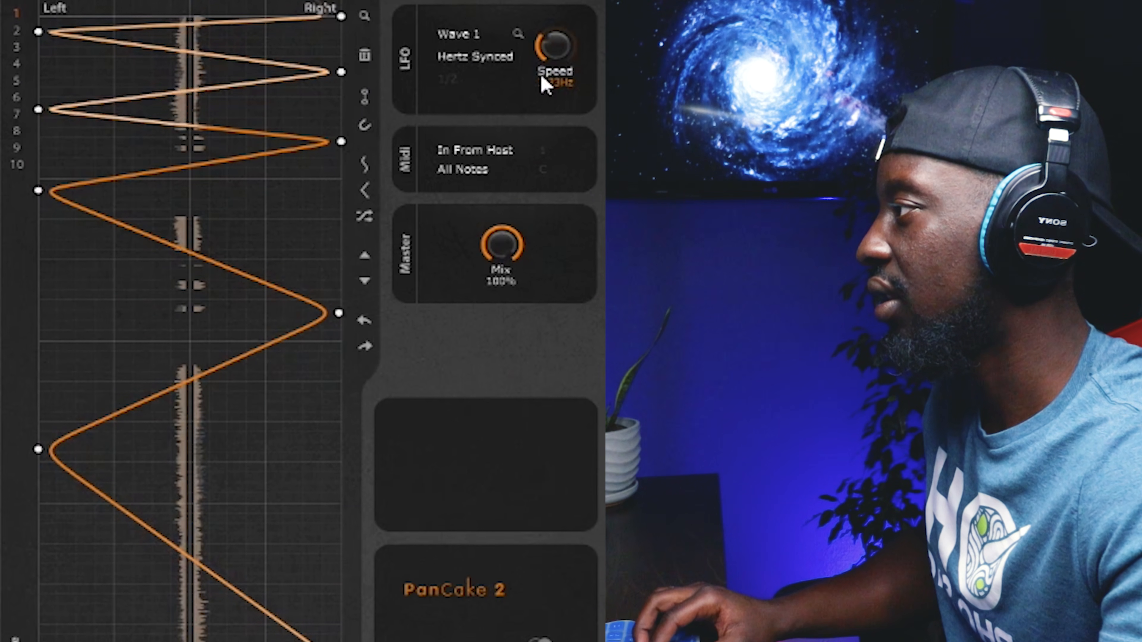
# Fine-tune the LFO speed in PanCake 2 and lower its master mix
pyautogui.moveTo(542, 72); pyautogui.dragTo(542, 78)
pyautogui.moveTo(506, 241); pyautogui.dragTo(506, 279)
pyautogui.moveTo(517, 221); pyautogui.dragTo(517, 229)
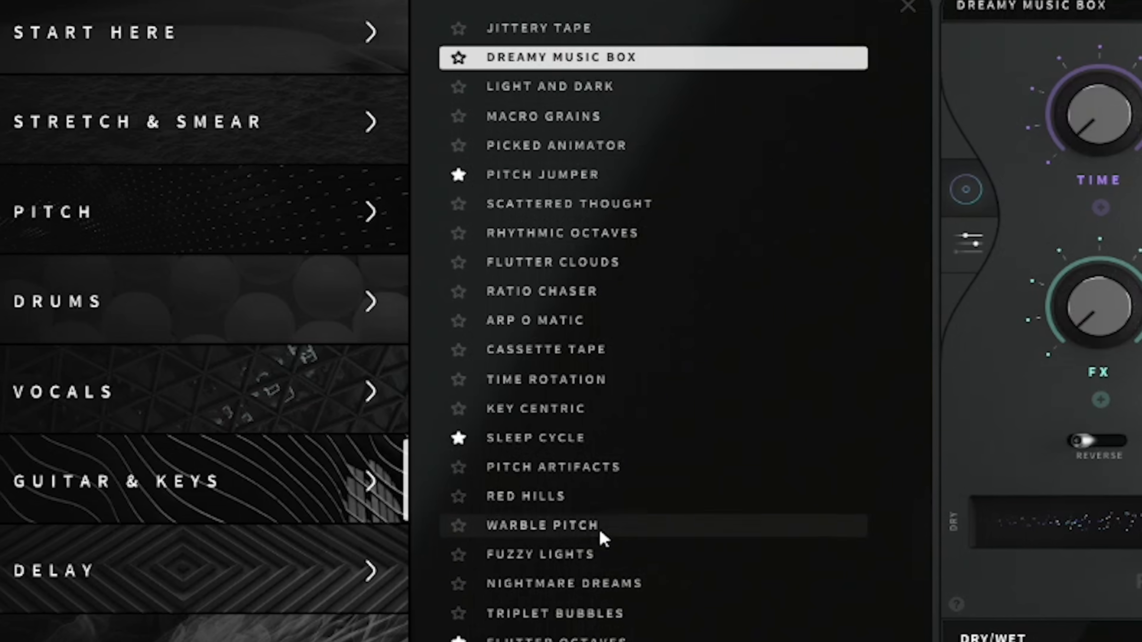
# Raise the FX macro slightly on the Dreamy Music Box preset and shift its dry/wet balance towards dry
pyautogui.moveTo(1093, 327); pyautogui.dragTo(1087, 311)
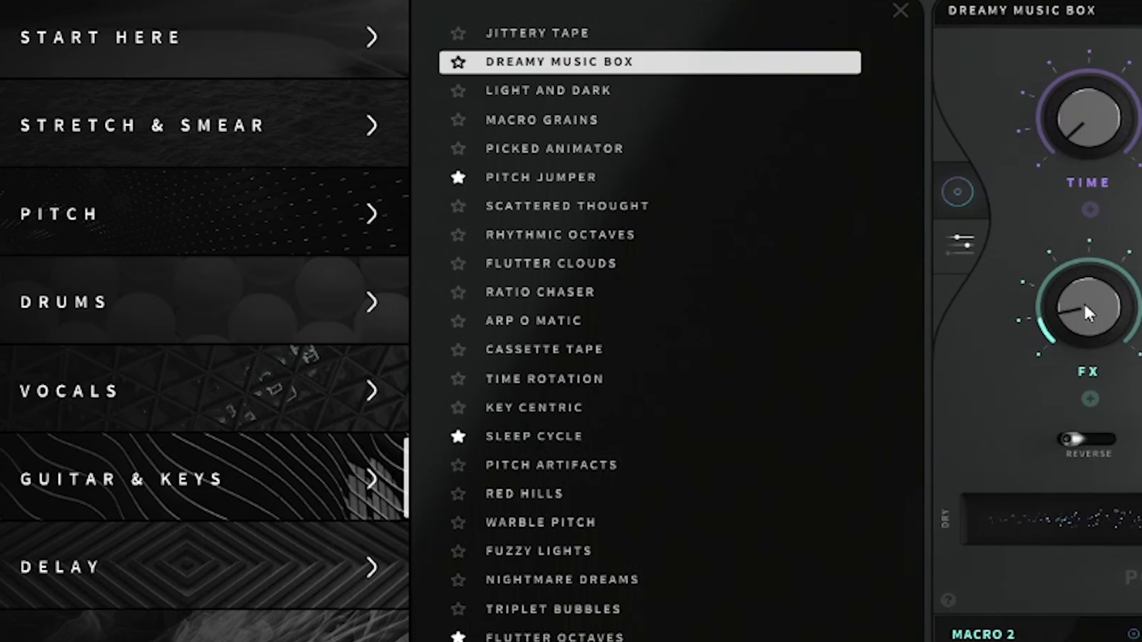
pyautogui.moveTo(1136, 513); pyautogui.dragTo(1069, 510)
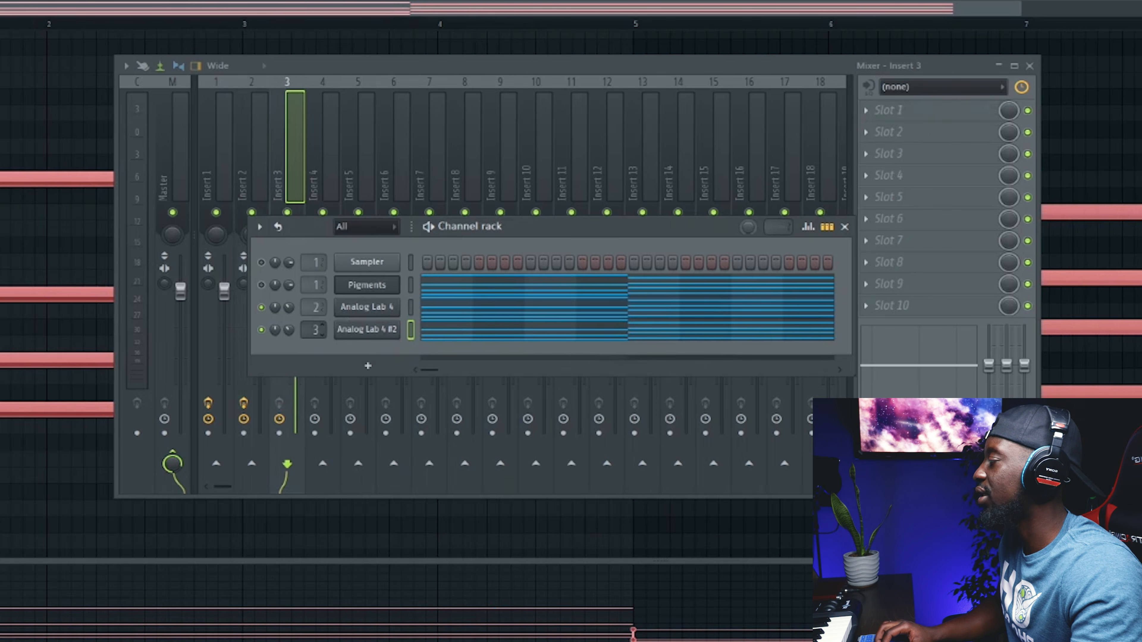
# Open Analog Lab 4 #2 and browse the synth presets in the Ambient Soundscapes bank
pyautogui.click(365, 329)
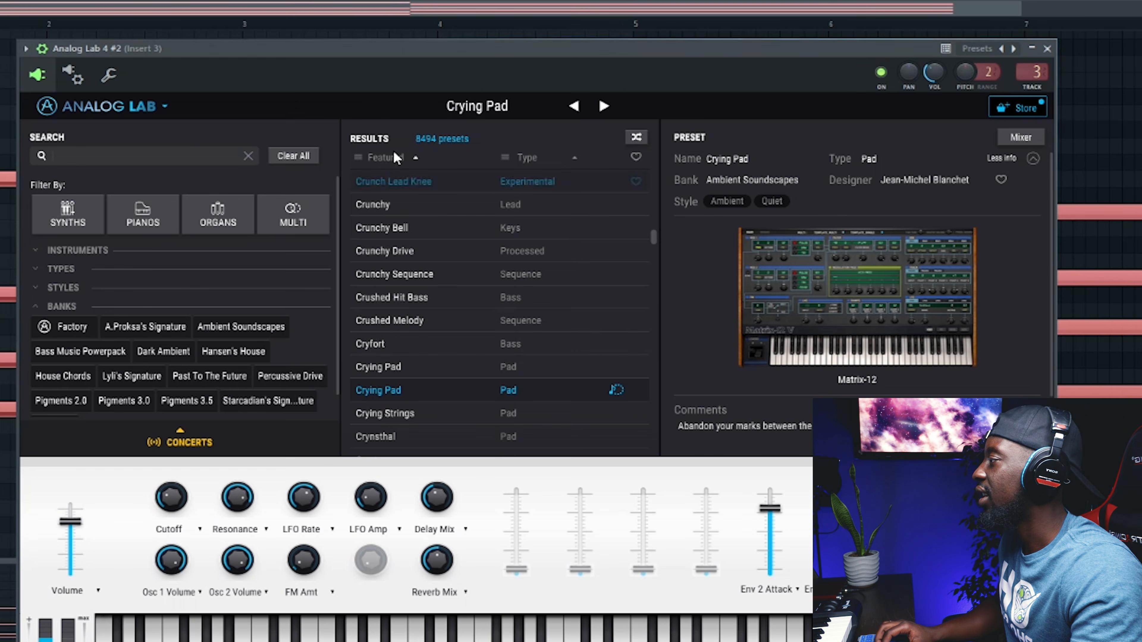
pyautogui.scroll(-5, 584, 377)
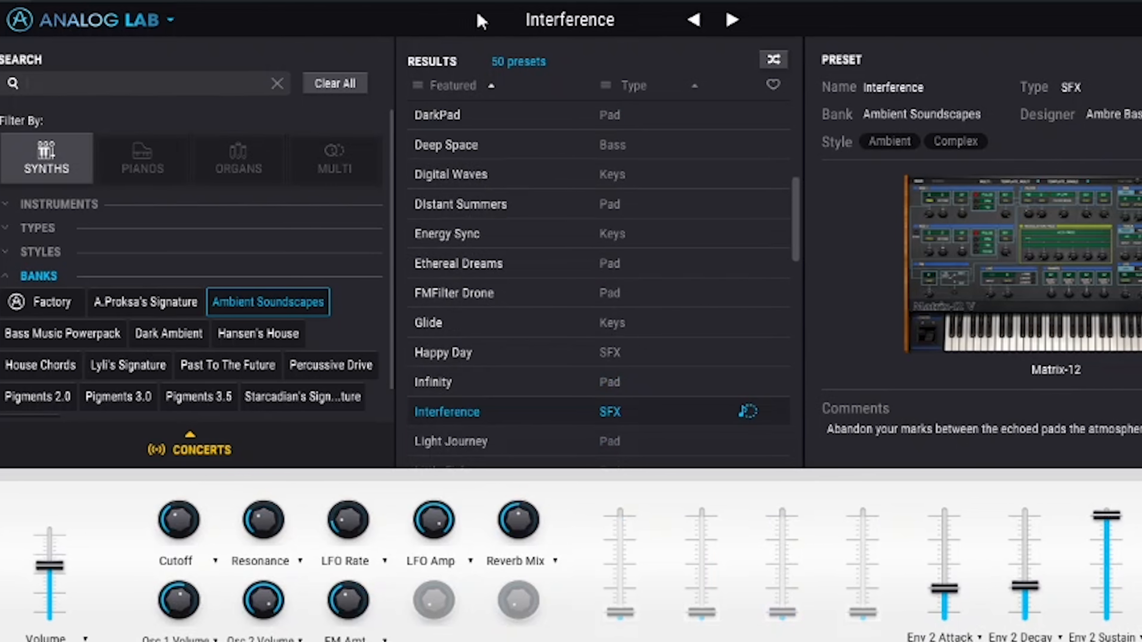
pyautogui.scroll(-3, 528, 357)
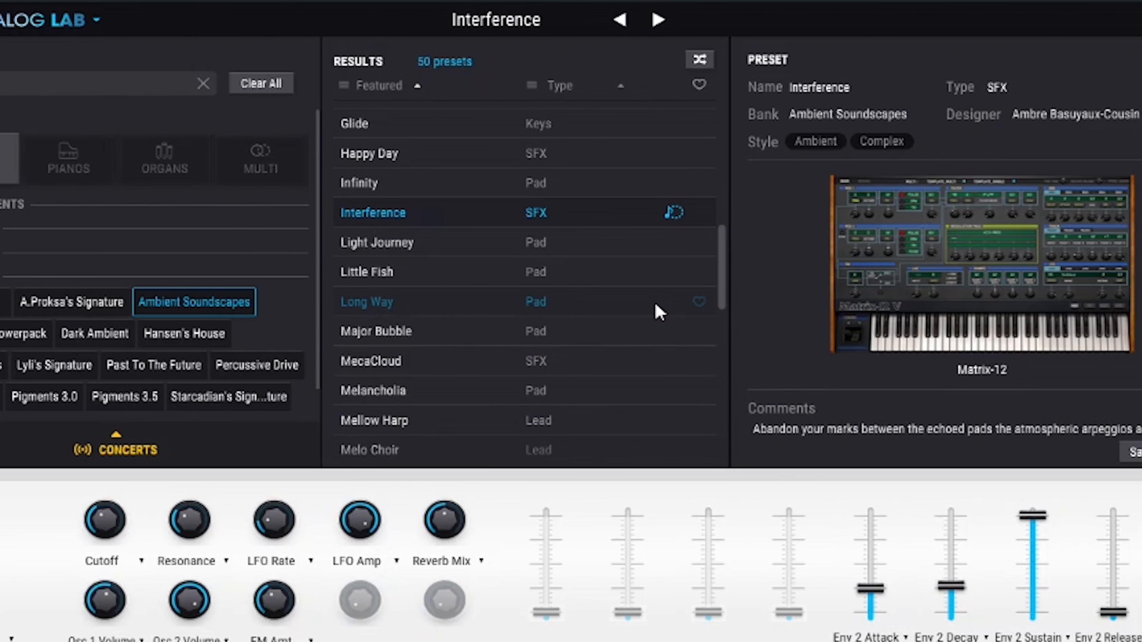
pyautogui.scroll(-5, 567, 380)
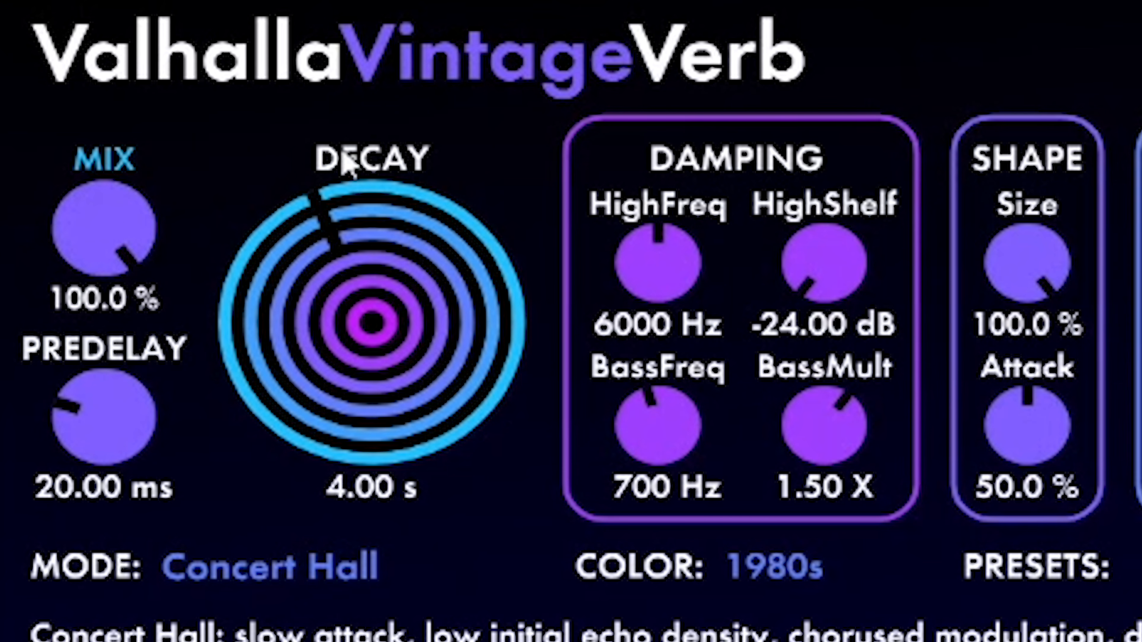
# Lower the mix of ValhallaVintageVerb and fine-tune the cutoff in Parametric EQ 2
pyautogui.moveTo(102, 270); pyautogui.dragTo(79, 461)
pyautogui.moveTo(63, 418); pyautogui.dragTo(130, 323)
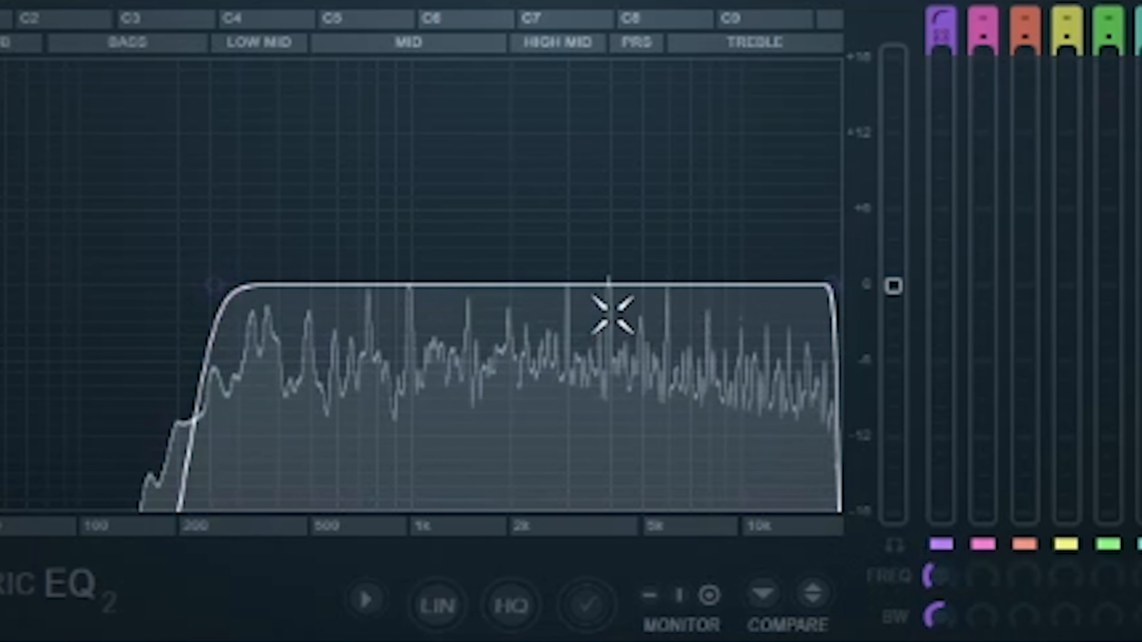
pyautogui.moveTo(544, 284); pyautogui.dragTo(533, 284)
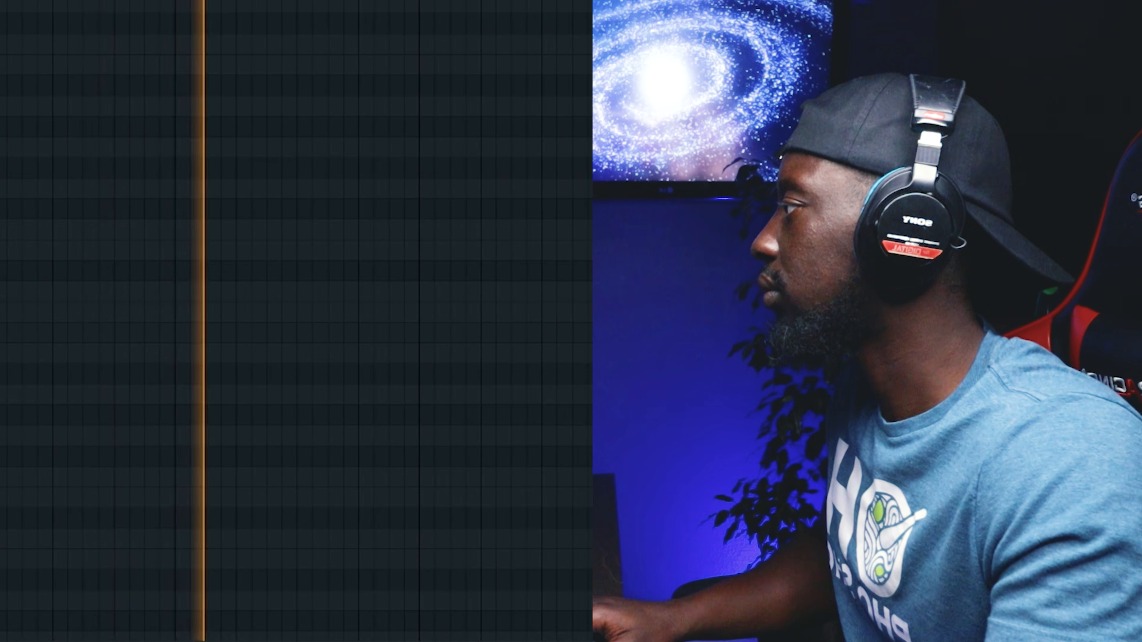
# Draw a long sustained note in the empty piano roll and extend it
pyautogui.moveTo(1, 332)
pyautogui.mouseDown()
pyautogui.moveTo(285, 307)
pyautogui.moveTo(510, 333)
pyautogui.moveTo(485, 333)
pyautogui.mouseUp()
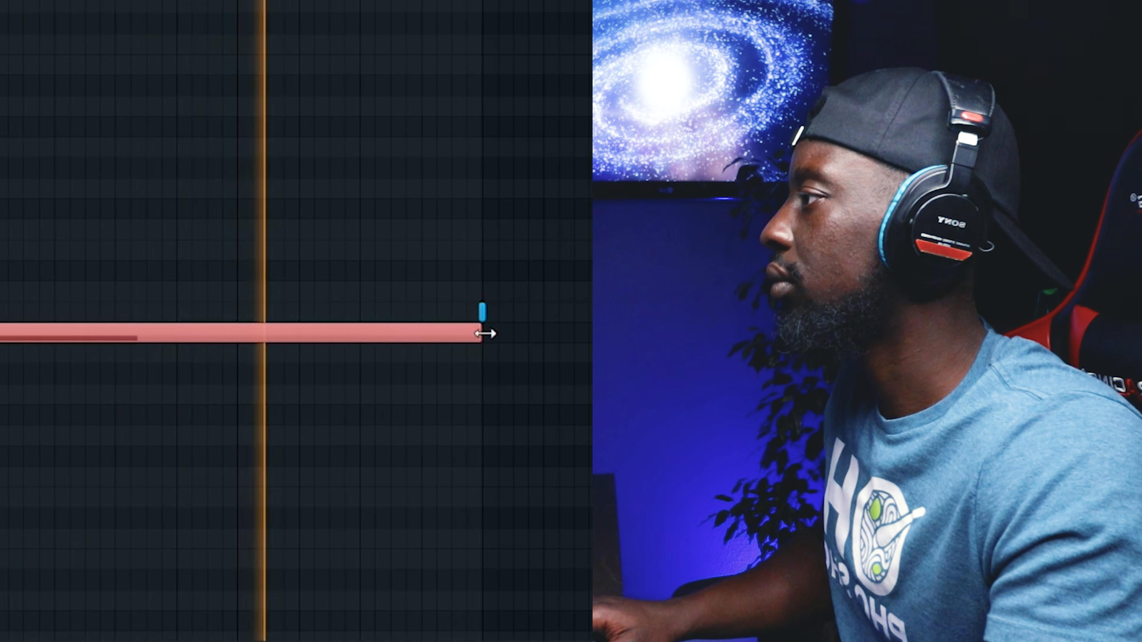
pyautogui.moveTo(397, 318); pyautogui.dragTo(591, 315)
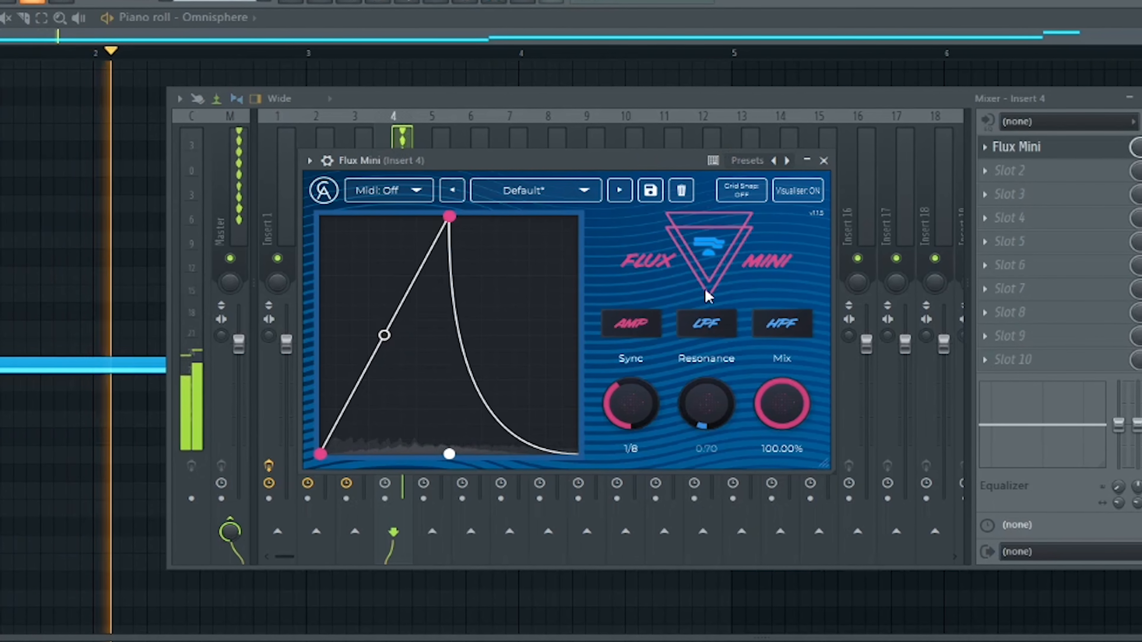
# Set the Flux Mini sync rate to 1/8 and lower its mix slightly on Insert 4
pyautogui.moveTo(629, 398); pyautogui.dragTo(630, 412)
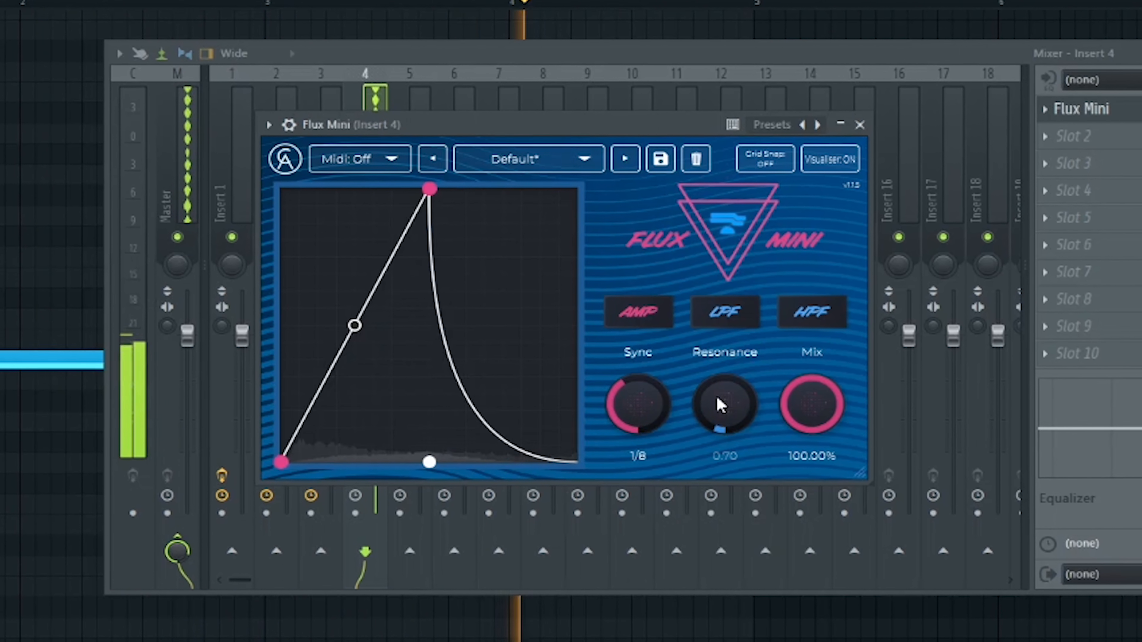
pyautogui.moveTo(815, 416); pyautogui.dragTo(818, 427)
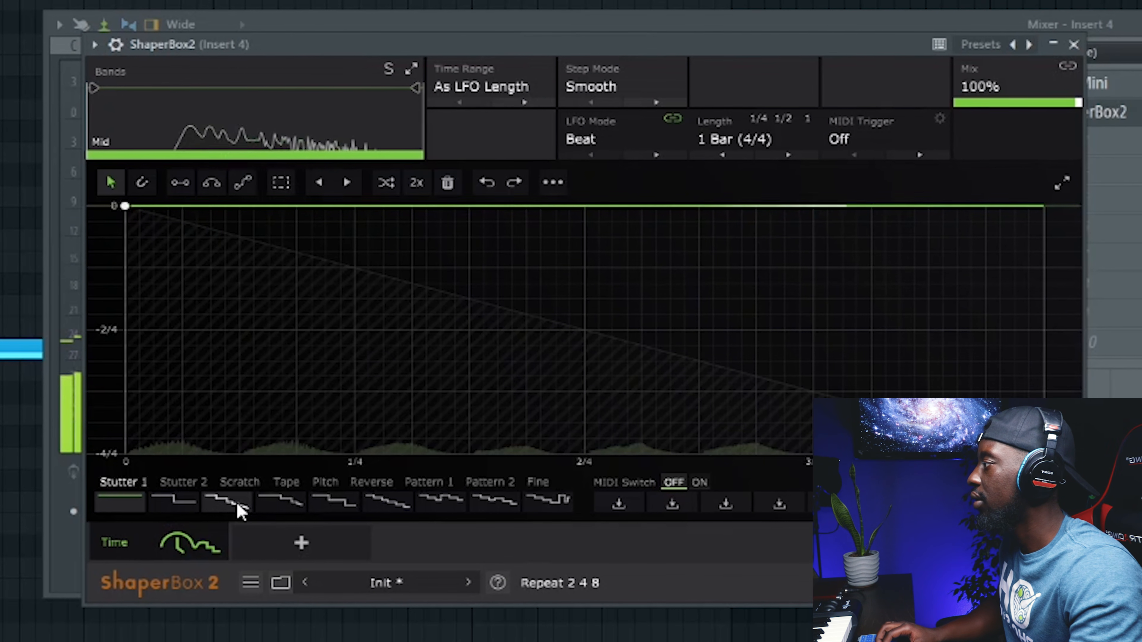
# Audition the Scratch and Pitch time patterns in ShaperBox 2, keep Pitch, and check the preset library
pyautogui.click(241, 511)
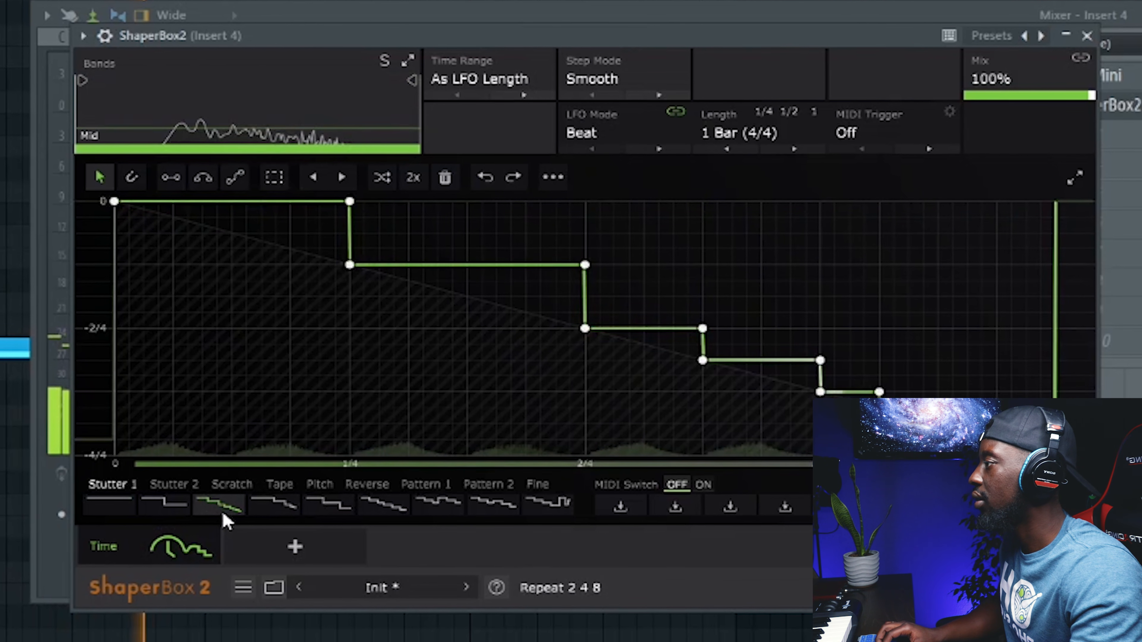
pyautogui.click(335, 511)
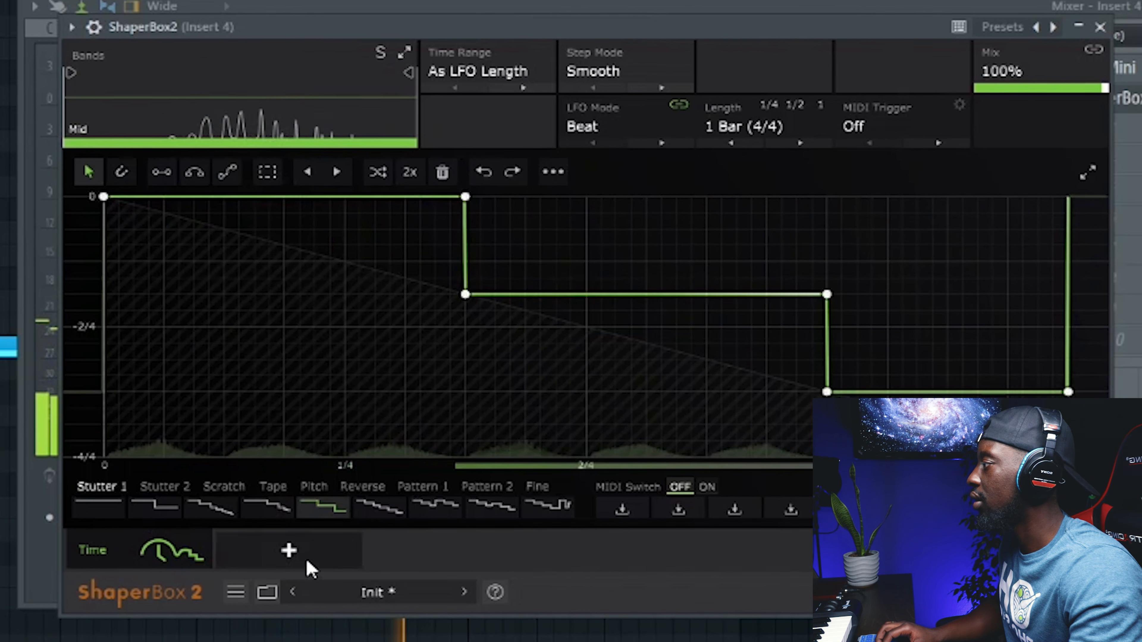
pyautogui.click(267, 593)
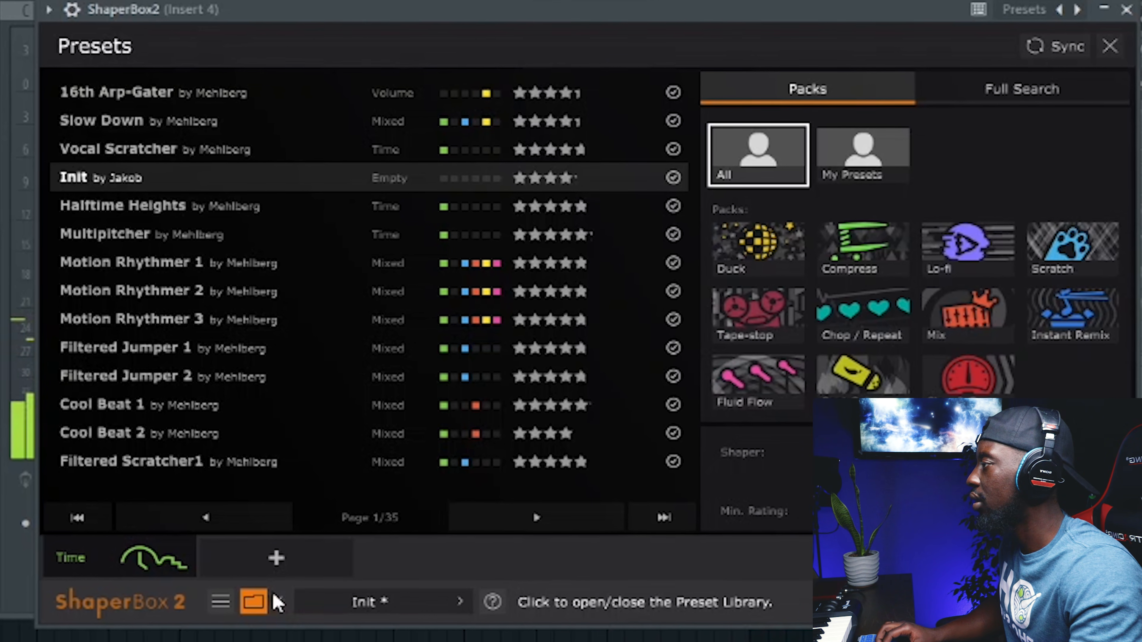
pyautogui.click(1111, 45)
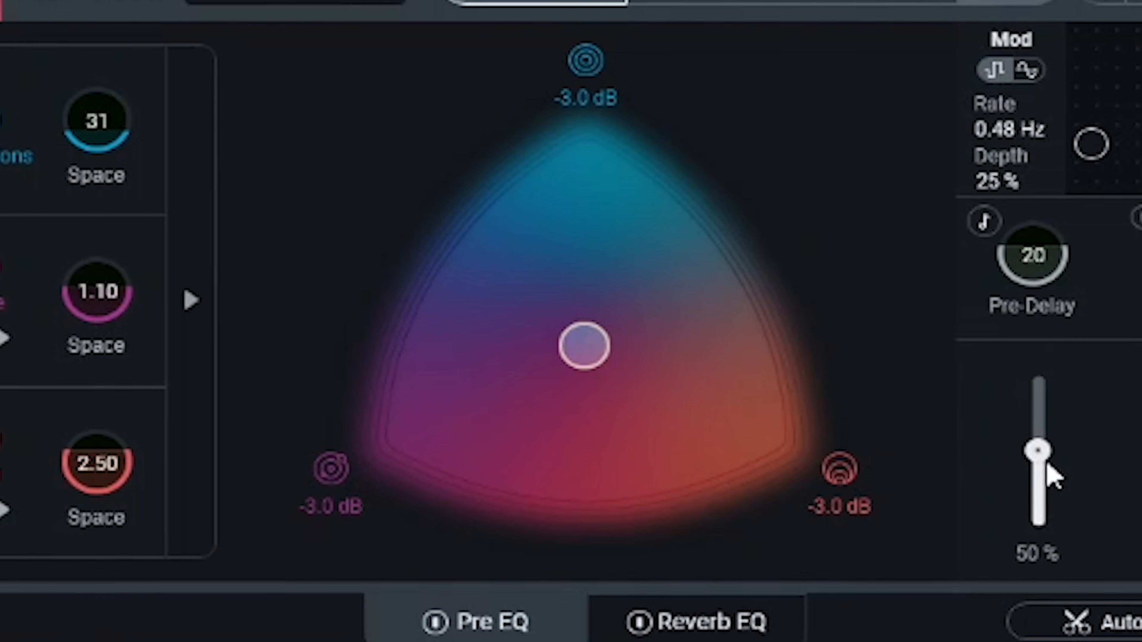
# Adjust the reverb's wet mix and move the blend point between the blue and orange reverb types
pyautogui.moveTo(1039, 463); pyautogui.dragTo(1039, 468)
pyautogui.moveTo(584, 351); pyautogui.dragTo(666, 282)
pyautogui.moveTo(1027, 494); pyautogui.dragTo(1027, 483)
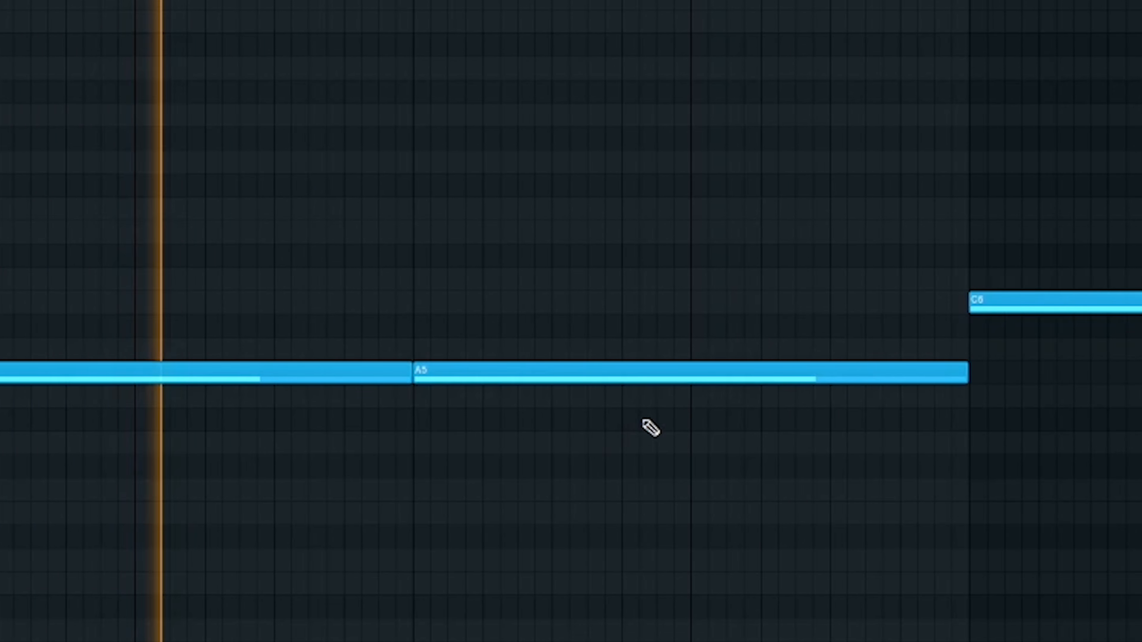
# Edit the sustained melody notes around the second A5 note in the piano roll
pyautogui.click(746, 397)
pyautogui.moveTo(1094, 387); pyautogui.dragTo(826, 449)
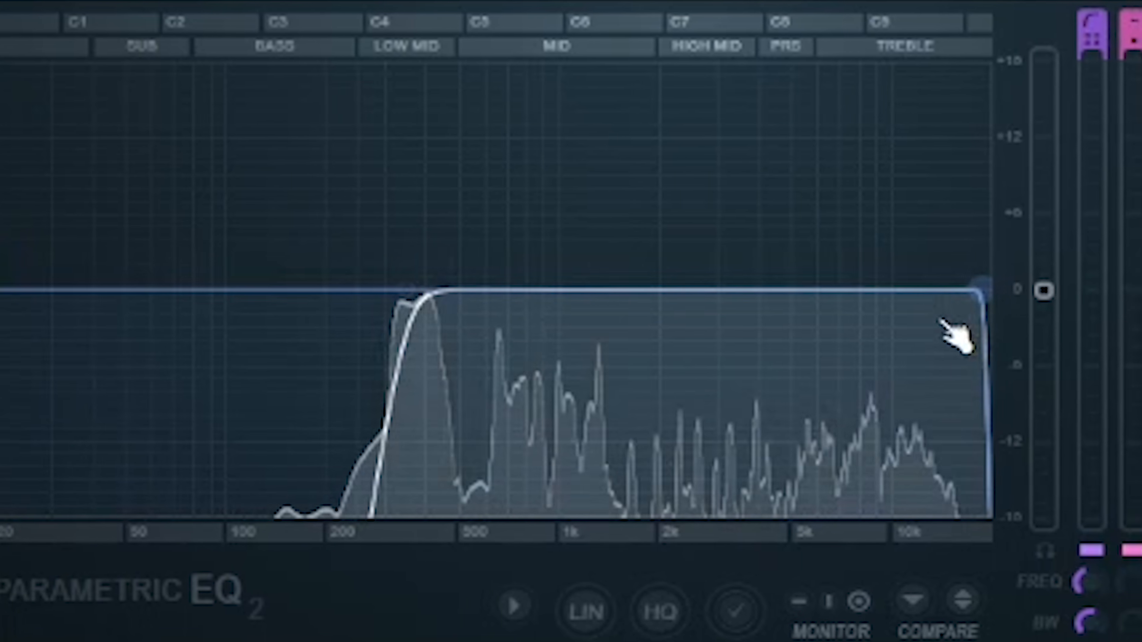
# Pull the high-cut point in Parametric EQ 2 far down into the mids
pyautogui.moveTo(981, 290); pyautogui.dragTo(603, 290)
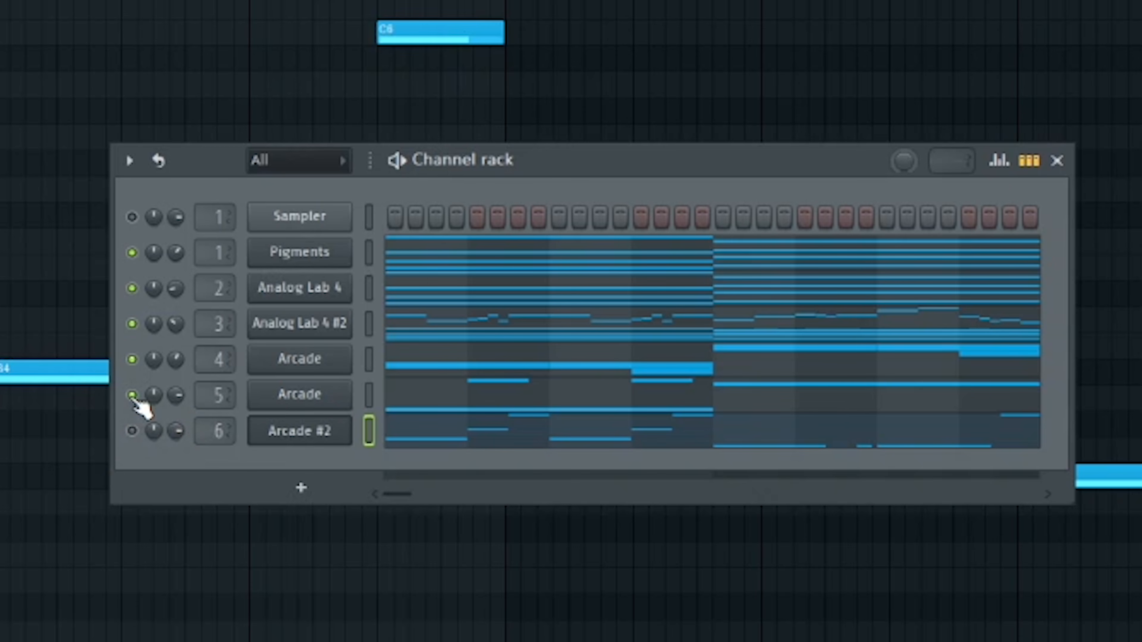
# Solo the Arcade channel routed to mixer track 5
pyautogui.rightClick(133, 395)
pyautogui.click(162, 408)
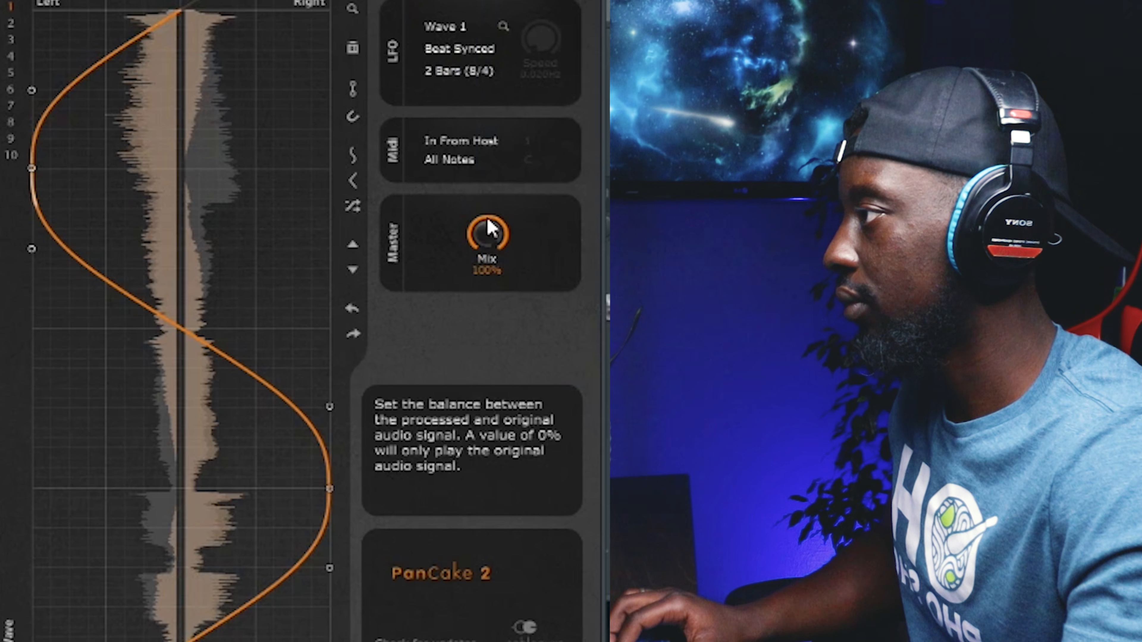
# Lower the master mix slightly in PanCake 2 with the two-bar beat-synced wave
pyautogui.moveTo(484, 231)
pyautogui.mouseDown()
pyautogui.moveTo(484, 265)
pyautogui.moveTo(487, 238)
pyautogui.mouseUp()
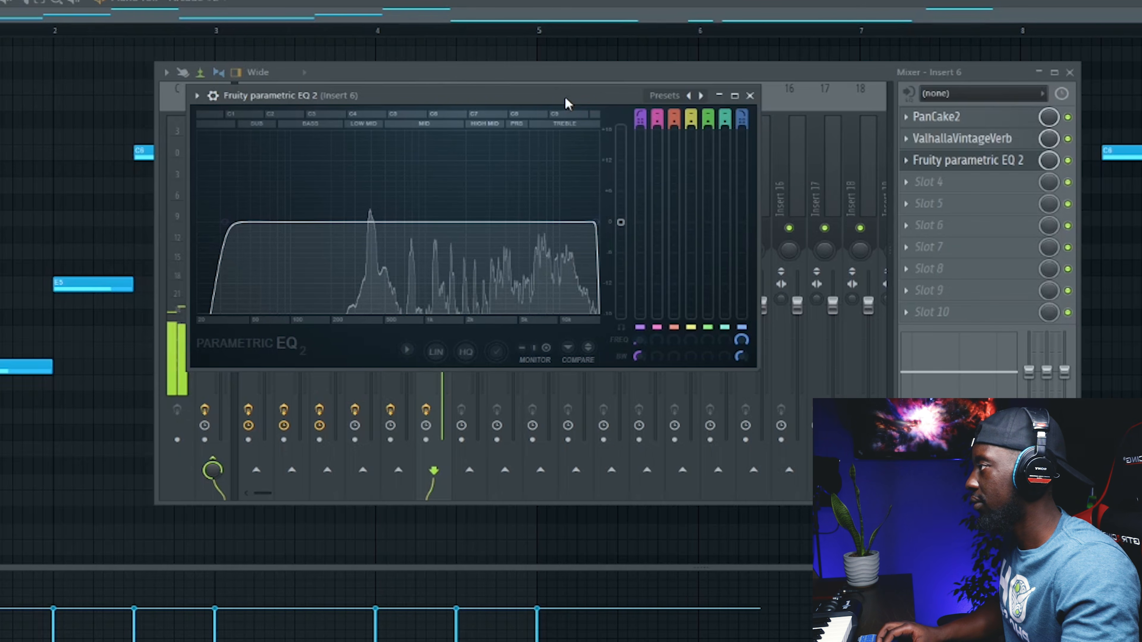
# Load a preset in Fruity parametric EQ 2 on Insert 6 and move its high-cut point to a lower frequency
pyautogui.moveTo(566, 102); pyautogui.dragTo(680, 145)
pyautogui.click(781, 136)
pyautogui.click(858, 221)
pyautogui.moveTo(707, 268); pyautogui.dragTo(621, 263)
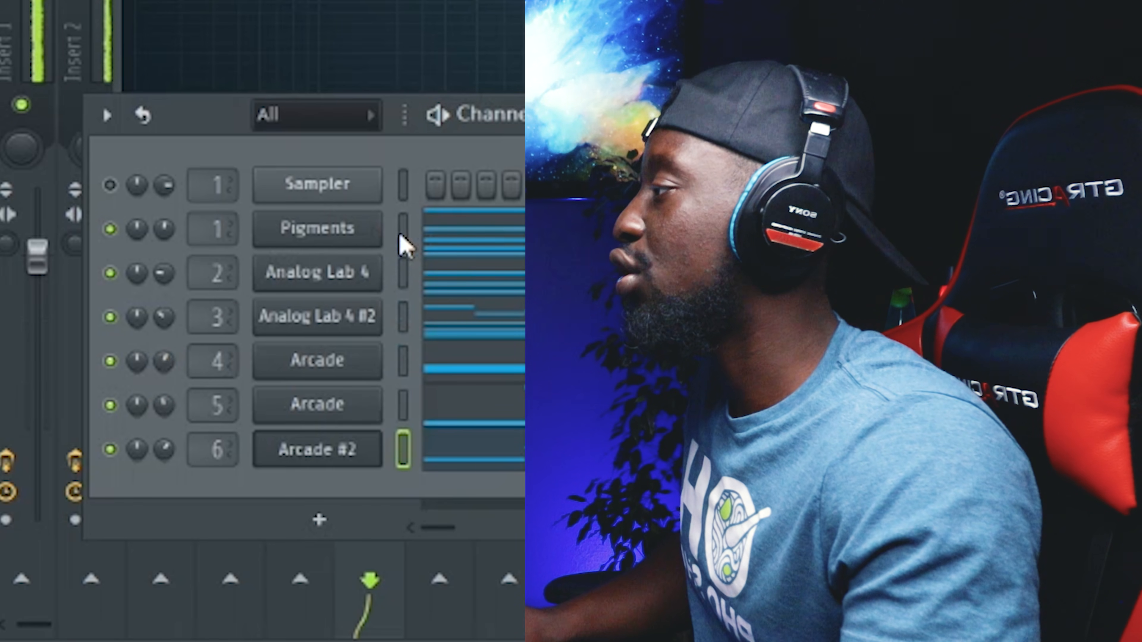
# Transpose the selected Pigments, Analog Lab 4 and Analog Lab 4 #2 channels by -5 semitones
pyautogui.click(107, 127)
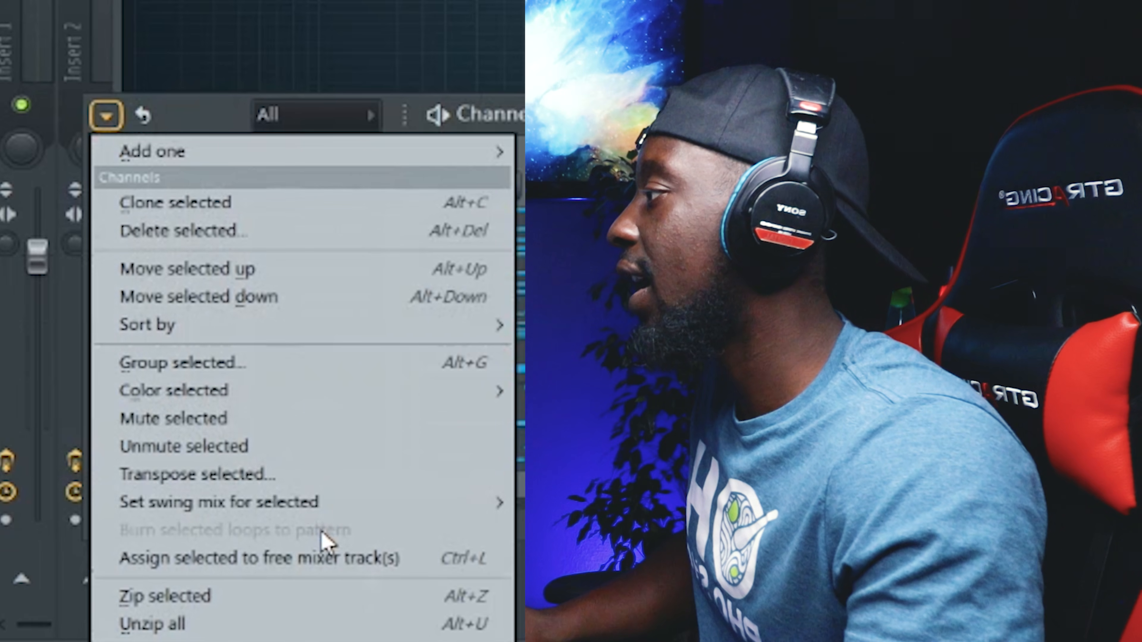
pyautogui.click(306, 475)
pyautogui.write('-5')
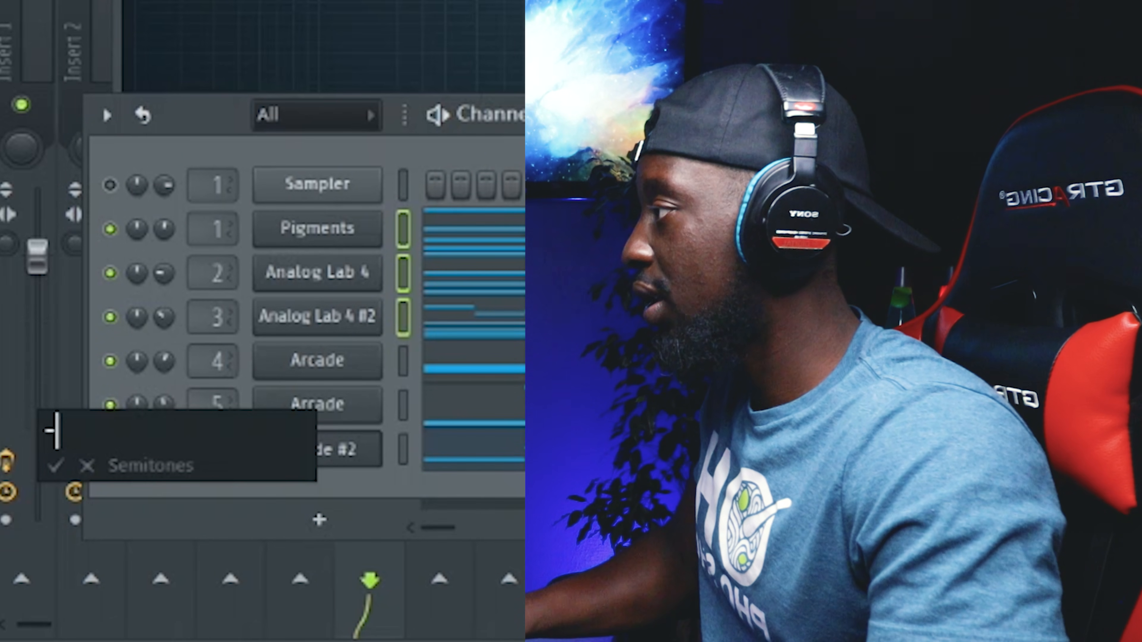
pyautogui.press('Return')
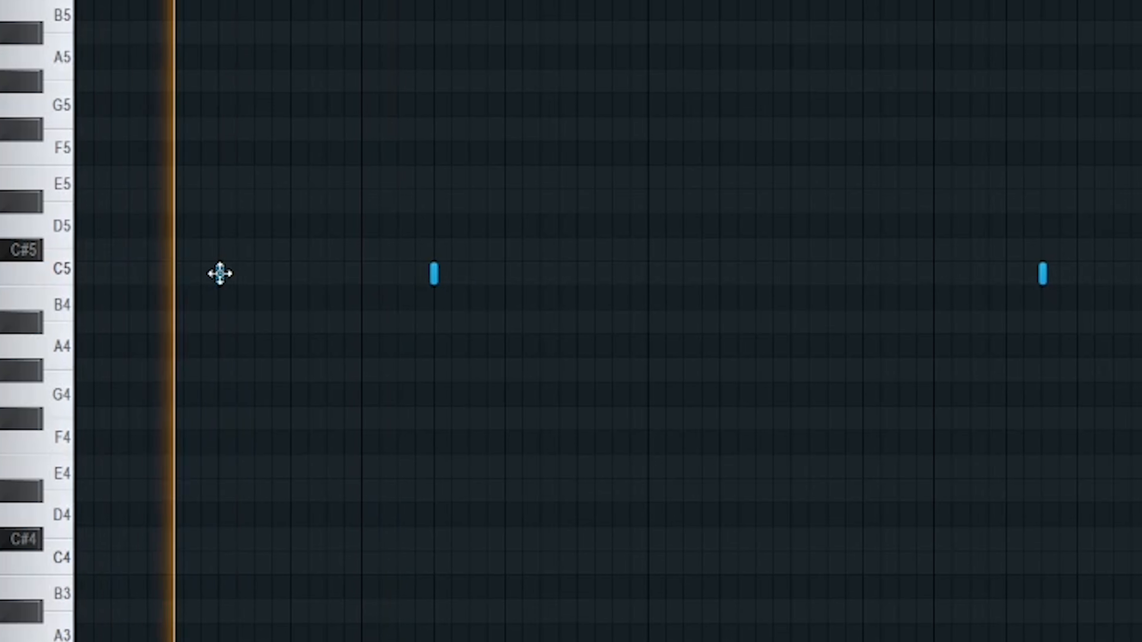
# Rework the C5 hit pattern by placing an early and a middle hit and deleting the two original ones
pyautogui.click(217, 273)
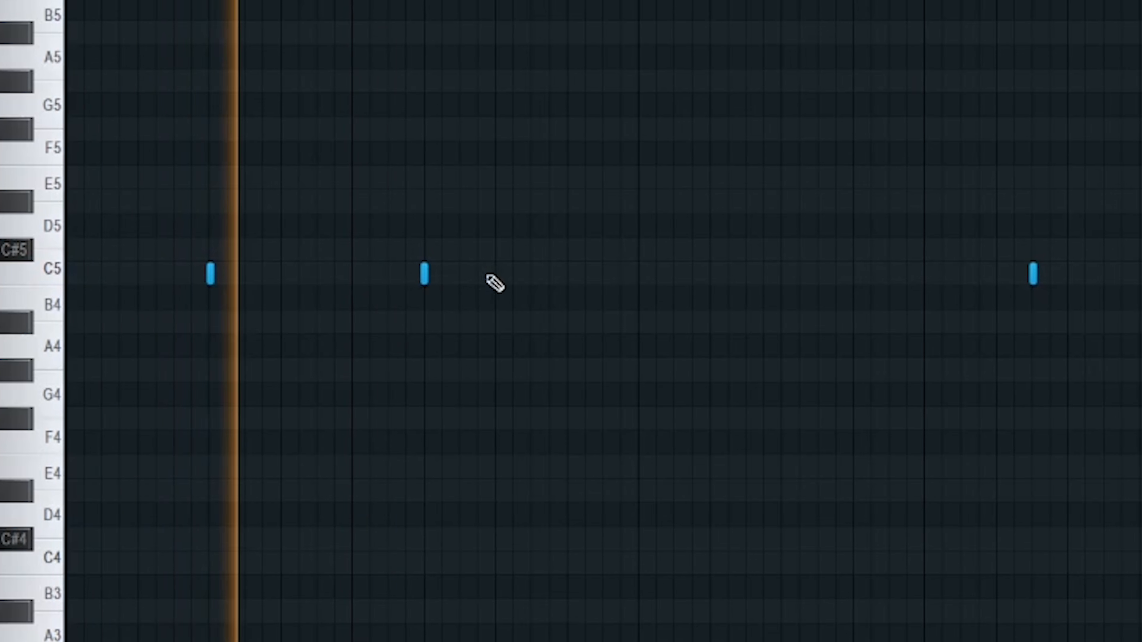
pyautogui.rightClick(417, 275)
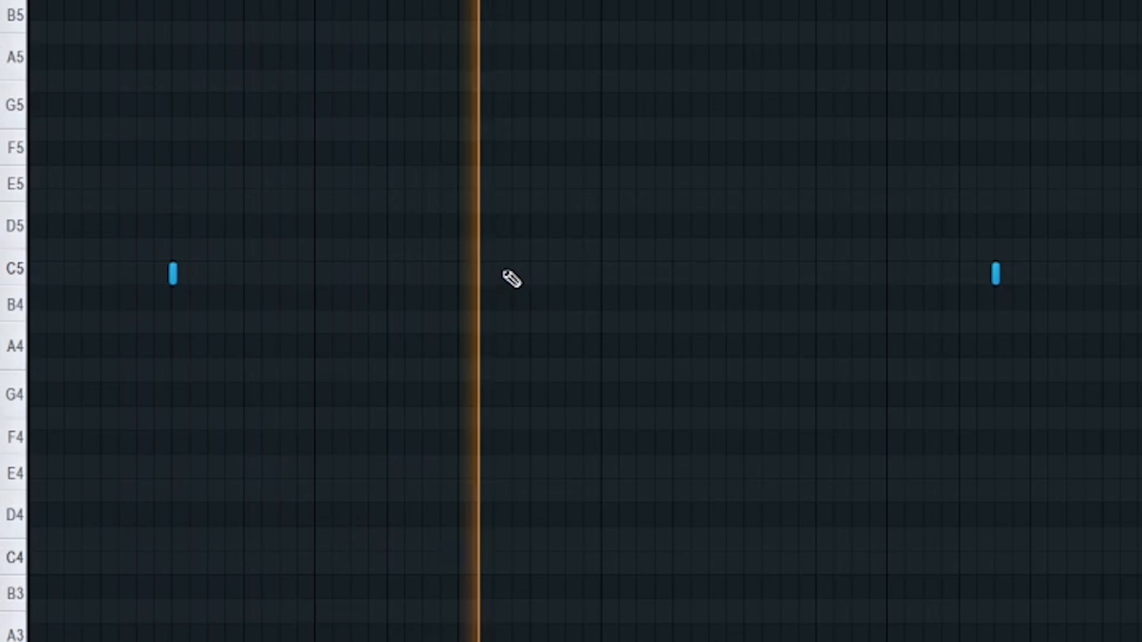
pyautogui.click(735, 273)
pyautogui.rightClick(987, 273)
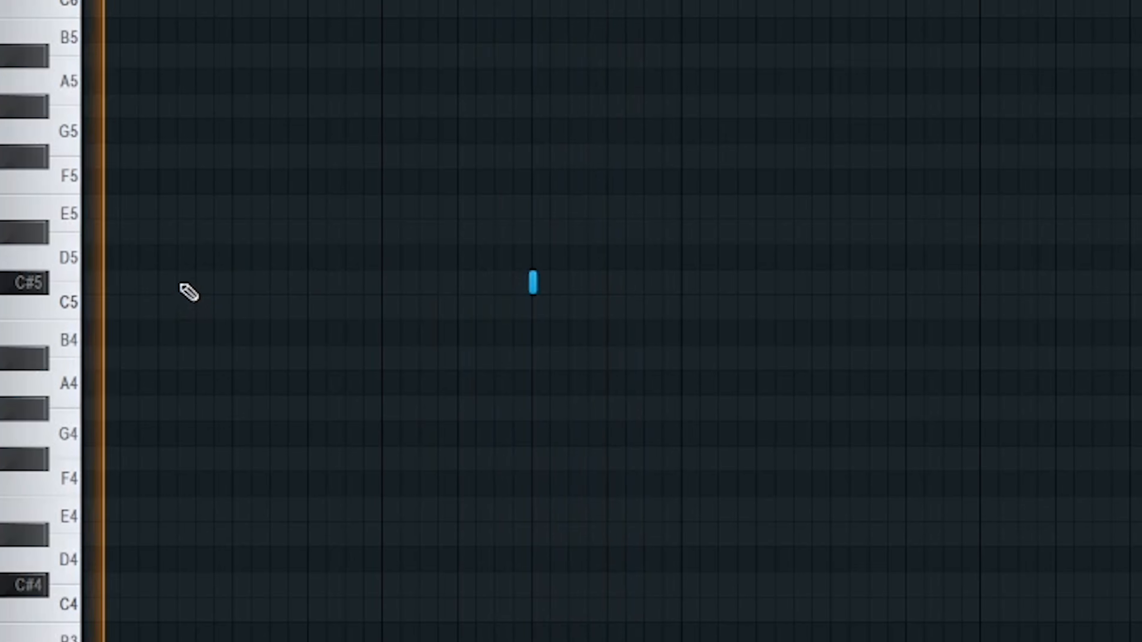
# Add three short C#5 hits around the existing C#5 note in the piano roll
pyautogui.click(180, 283)
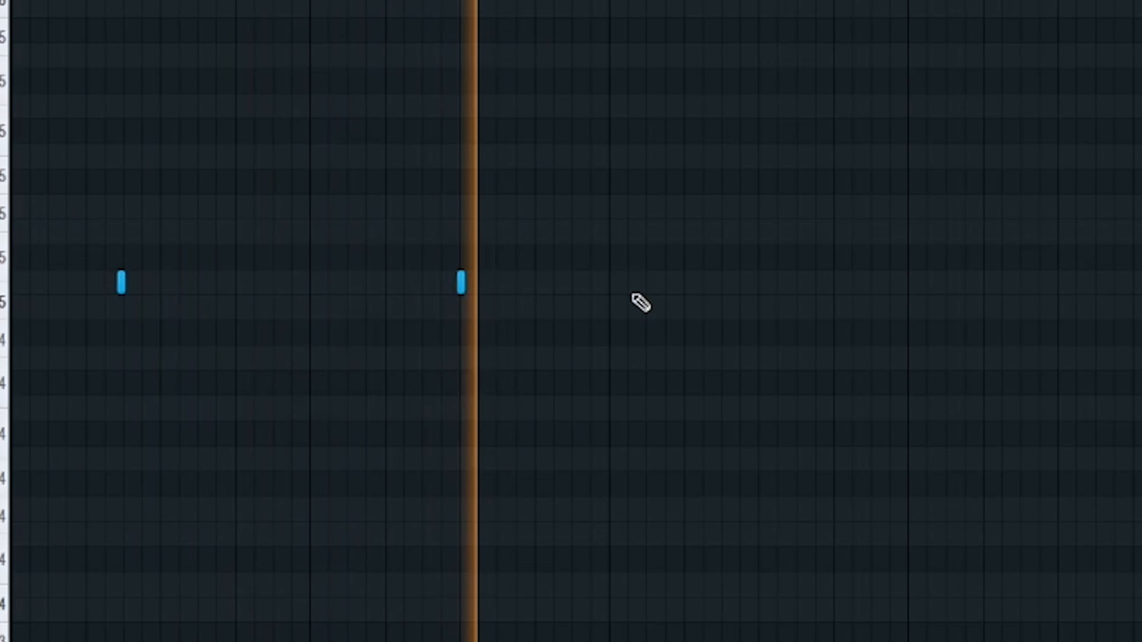
pyautogui.click(711, 282)
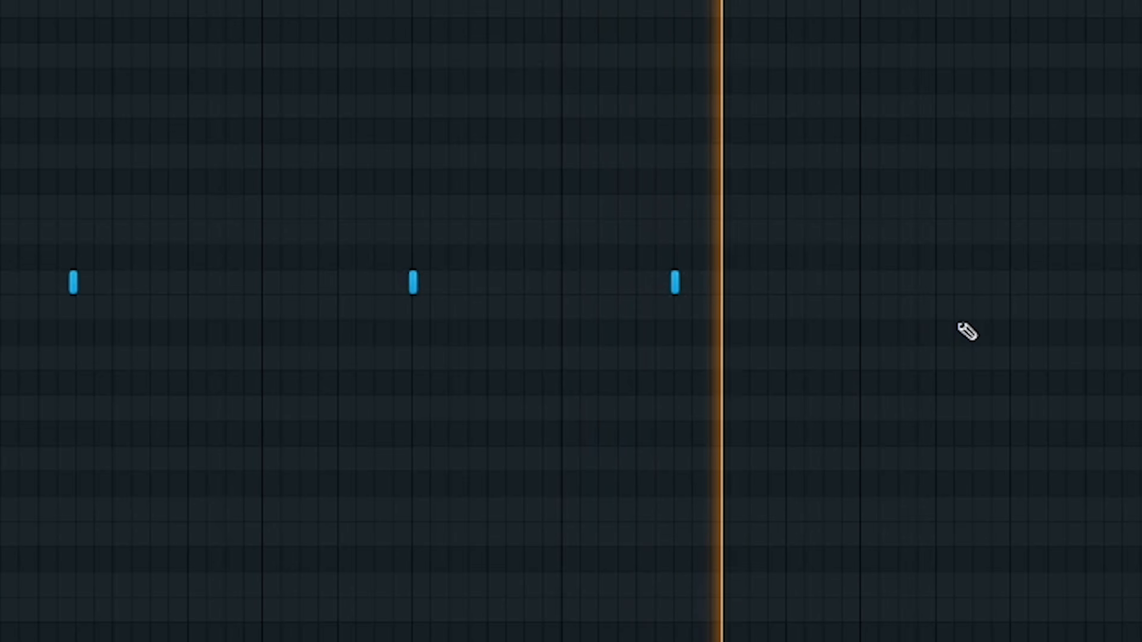
pyautogui.click(997, 283)
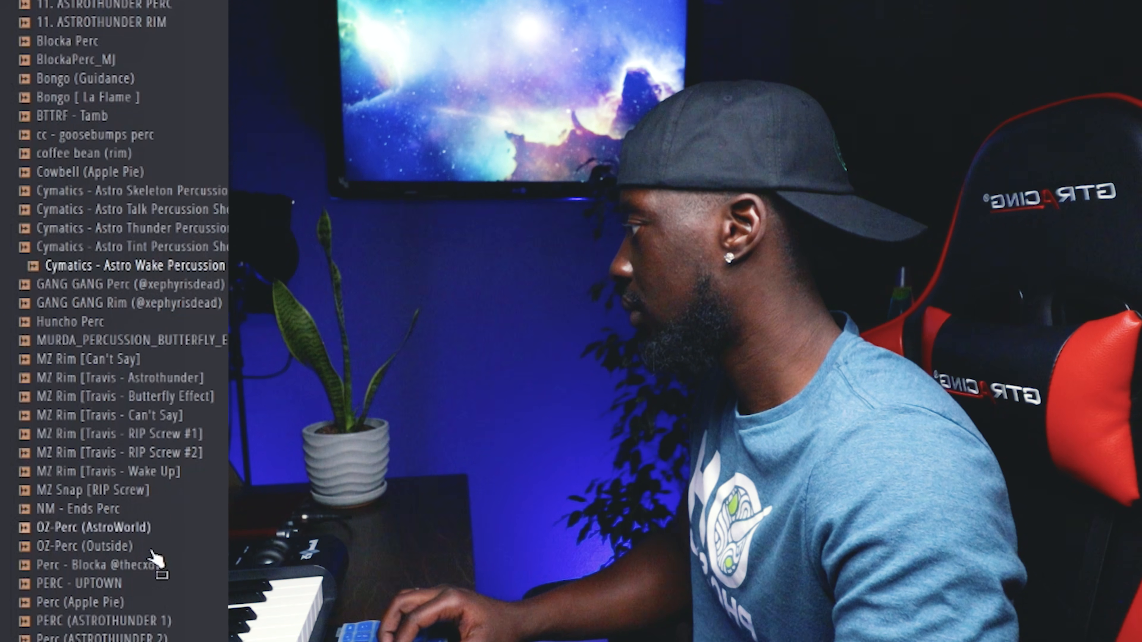
# Browse the percussion samples in the drum kit folder and audition several of them
pyautogui.scroll(-4, 150, 539)
pyautogui.click(144, 587)
pyautogui.scroll(-4, 145, 589)
pyautogui.click(143, 590)
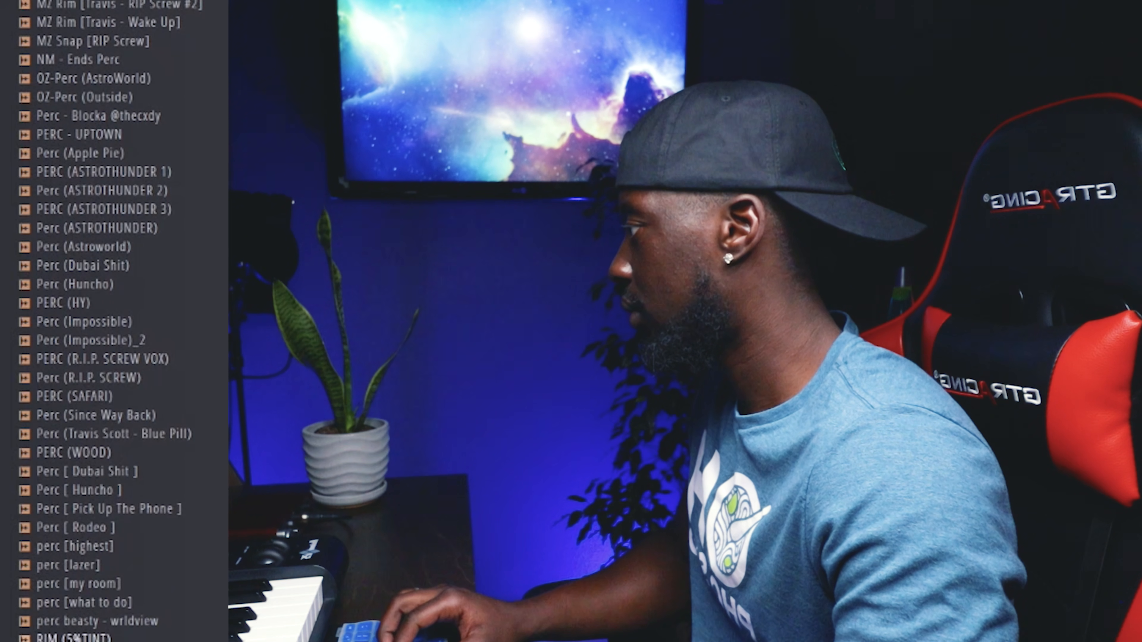
# Load a percussion sample from the drum kit and the 808 [wondagurl] sample into new channels
pyautogui.scroll(-3, 124, 538)
pyautogui.click(123, 543)
pyautogui.rightClick(118, 474)
pyautogui.click(144, 485)
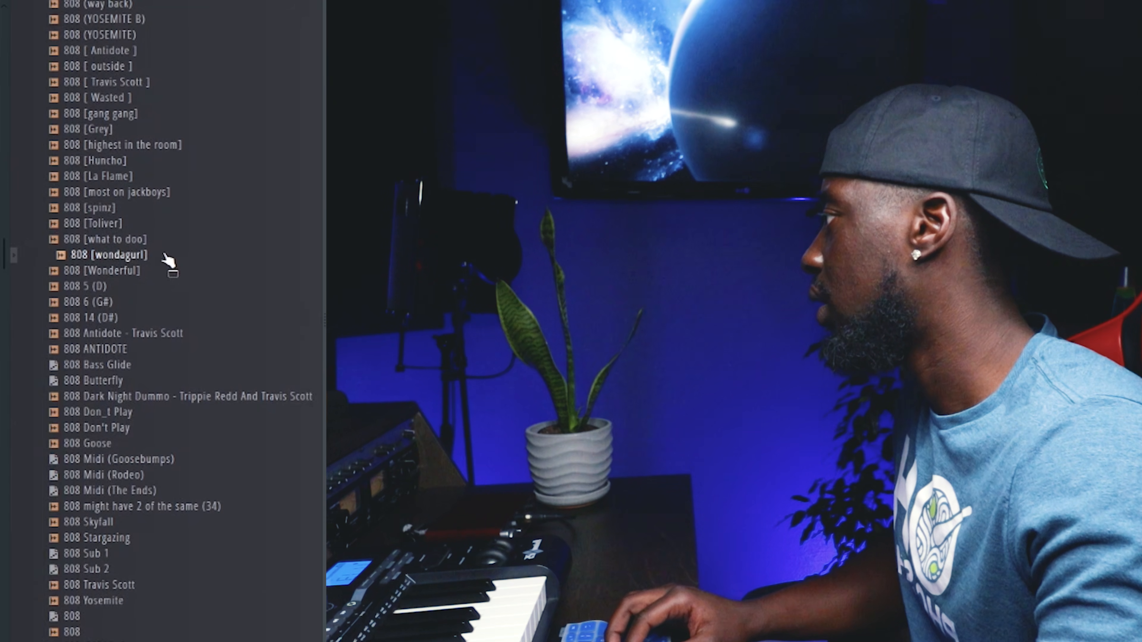
pyautogui.rightClick(135, 260)
pyautogui.click(180, 263)
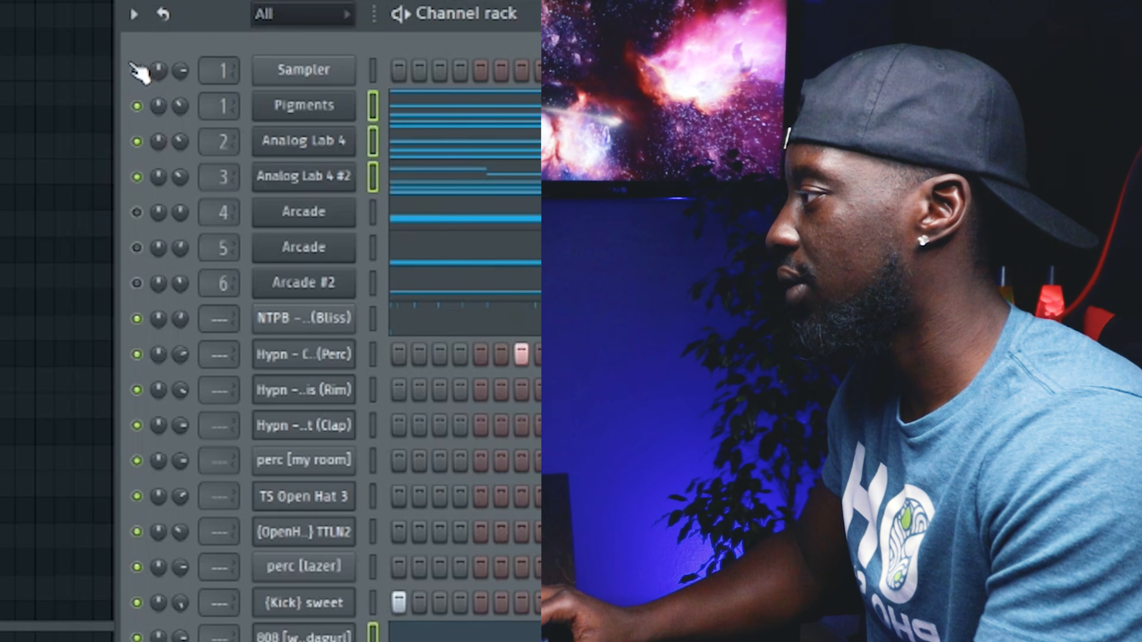
# Open the transpose setting for the selected Pigments, Analog Lab 4, Analog Lab 4 #2 and 808 [wondagurl] channels
pyautogui.click(134, 15)
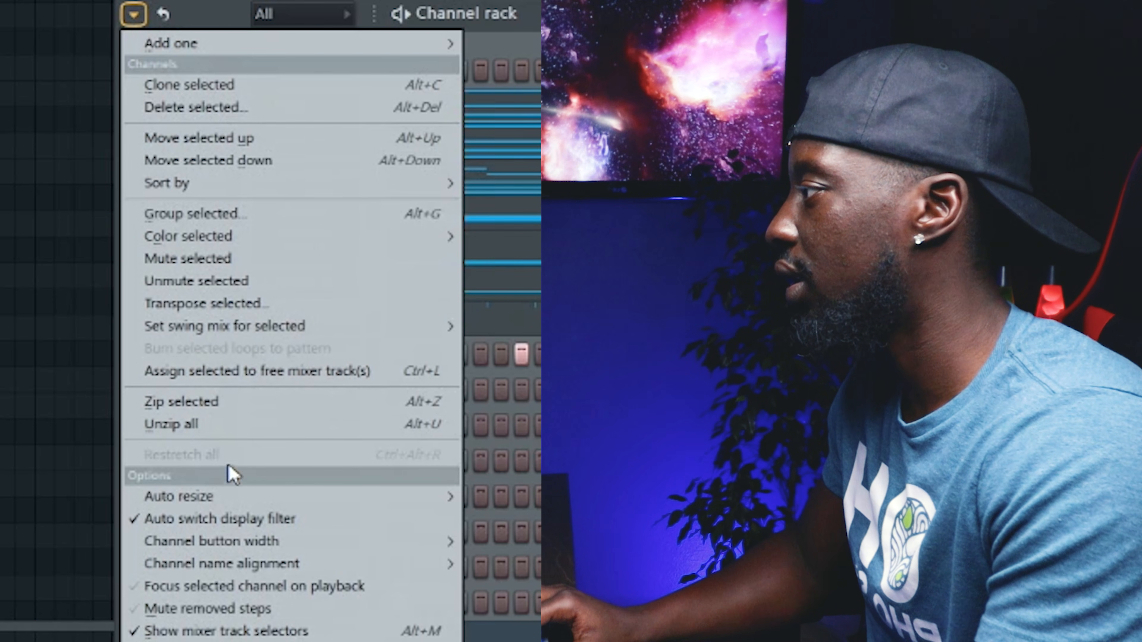
pyautogui.click(226, 310)
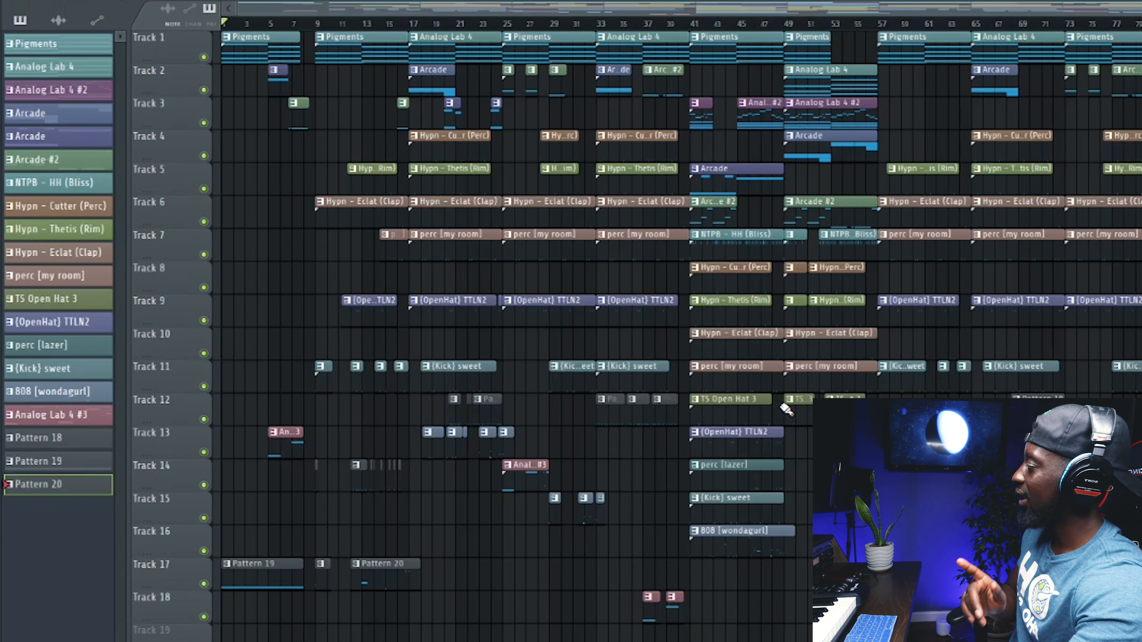
# Review the Wondagurl 808 #2 channel's sampler settings and its notes in the piano roll, and return to the playlist
pyautogui.press('F6')
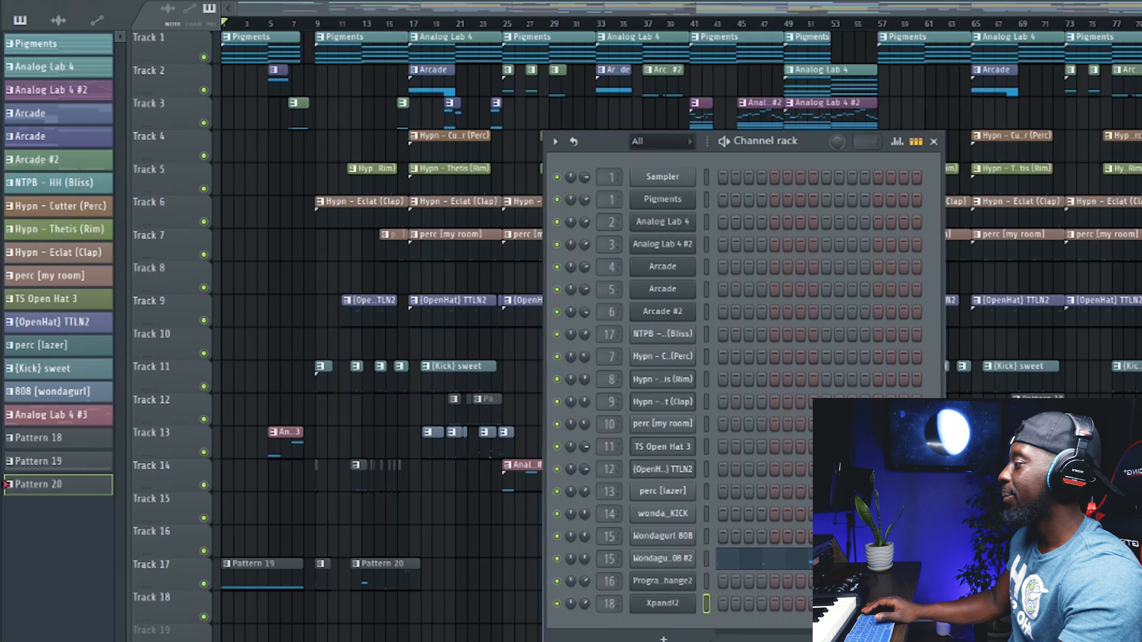
pyautogui.click(676, 563)
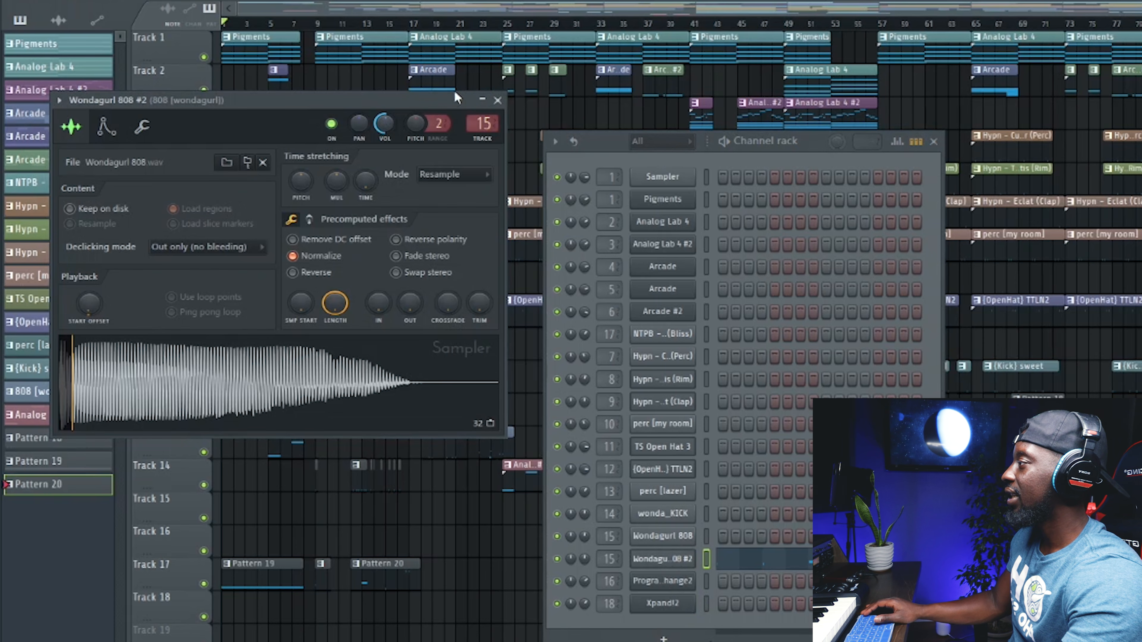
pyautogui.click(498, 101)
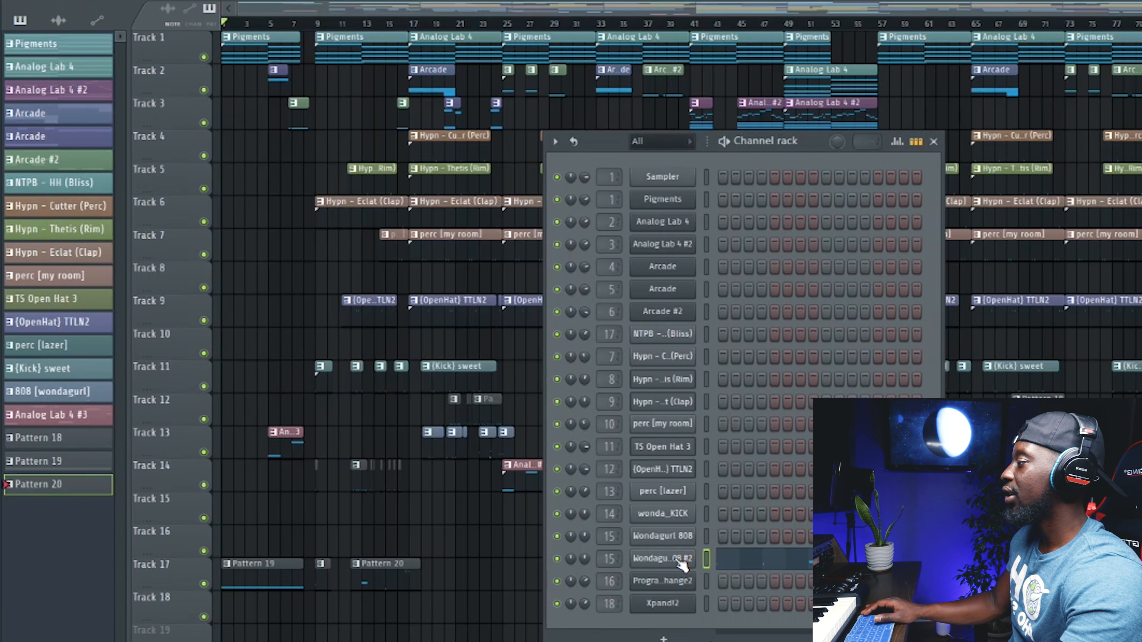
pyautogui.rightClick(682, 562)
pyautogui.click(744, 486)
pyautogui.rightClick(674, 562)
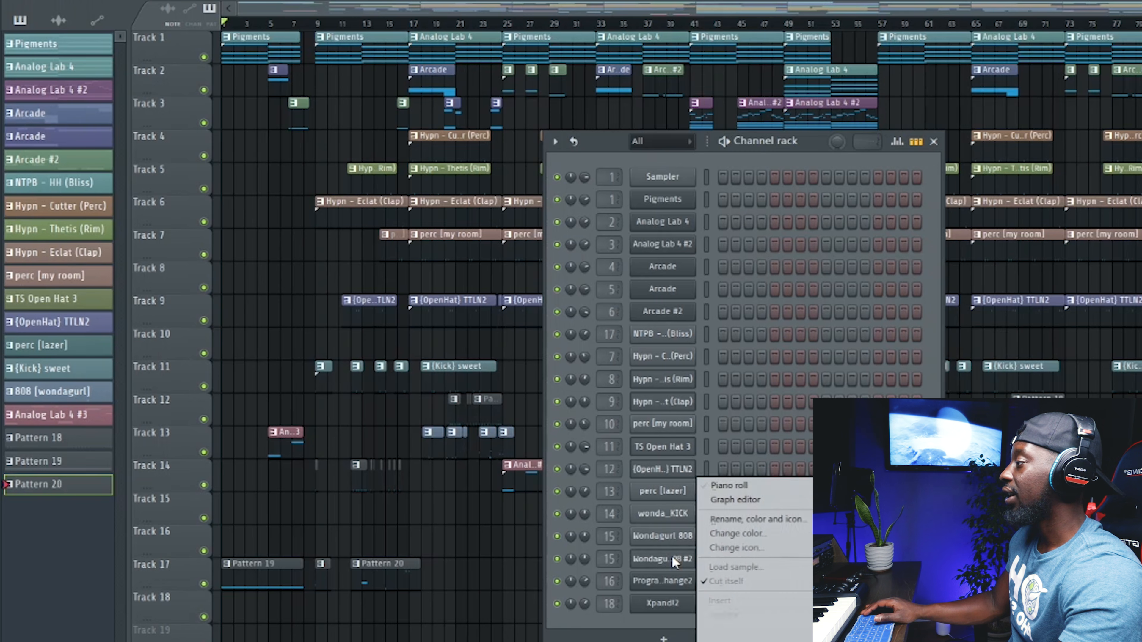
pyautogui.click(732, 486)
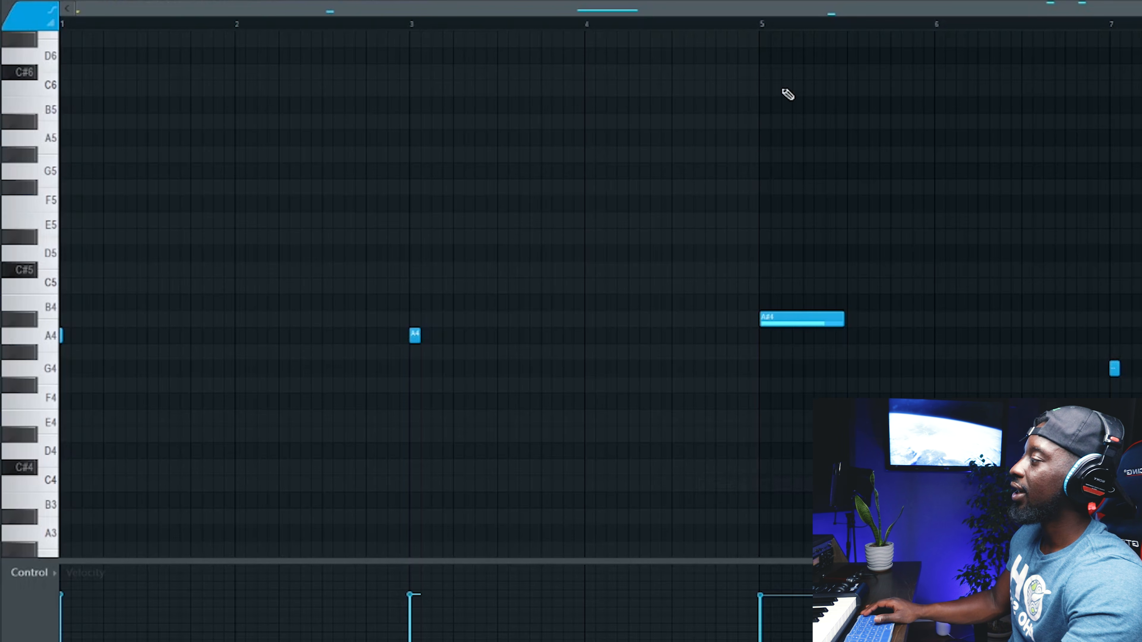
pyautogui.press('F5')
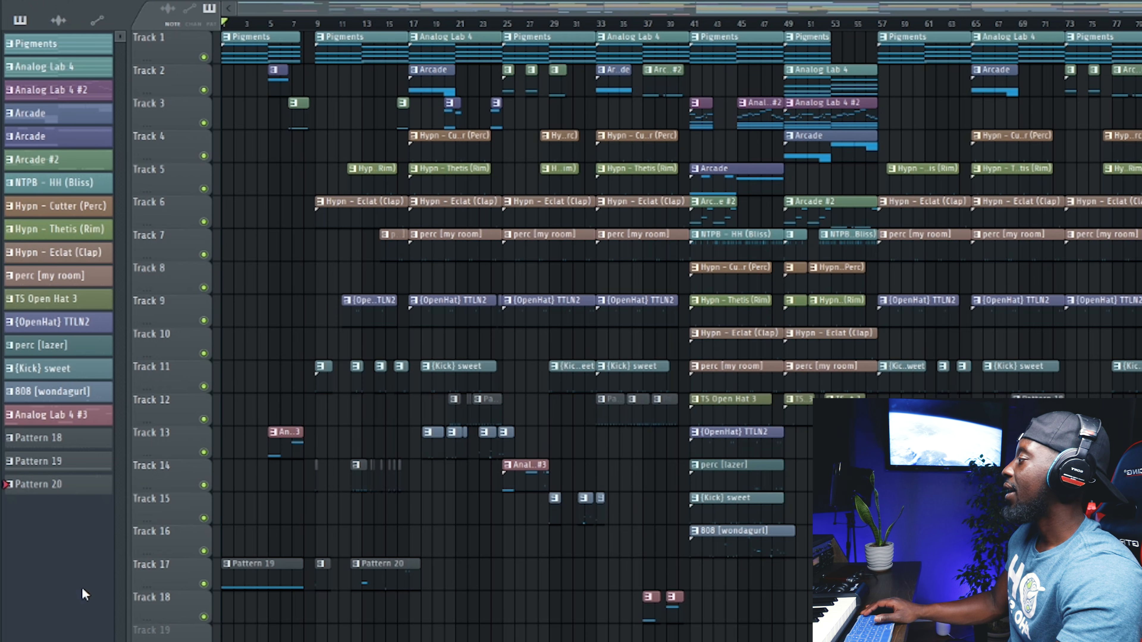
# View the Xpand!2 channel's instrument, and examine the hi-hat notes of Pattern 18 in the piano roll
pyautogui.press('F6')
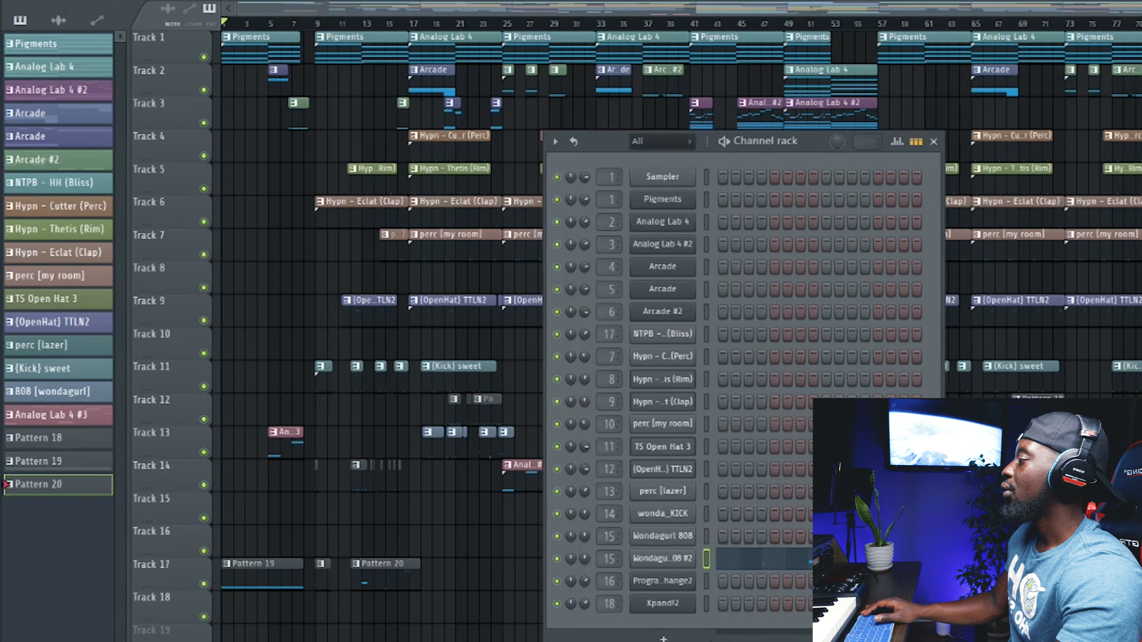
pyautogui.click(670, 607)
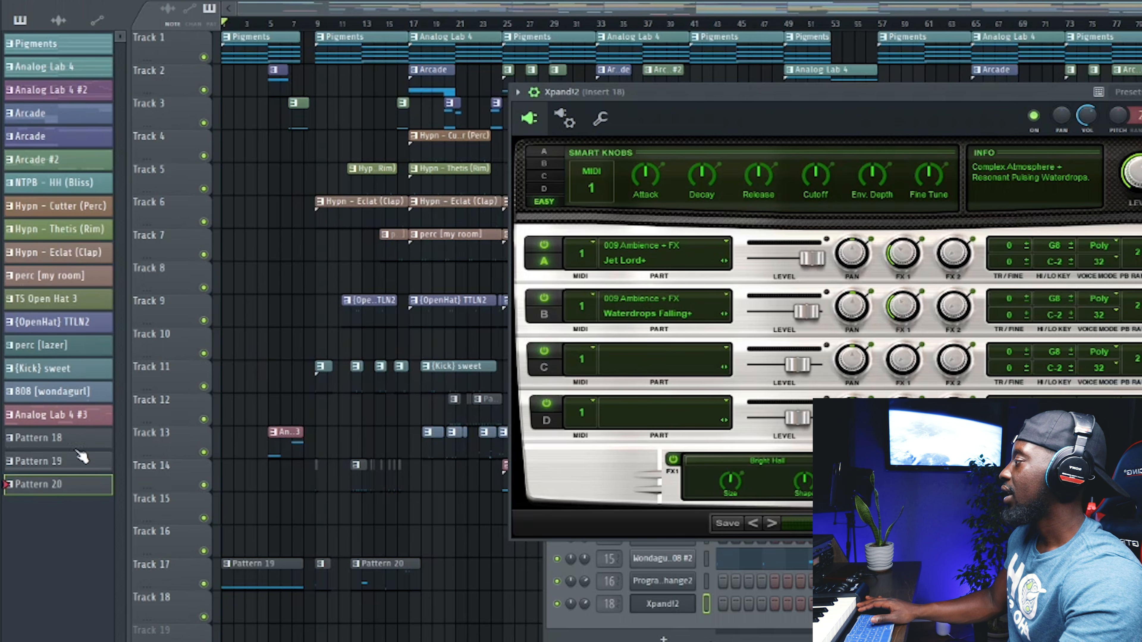
pyautogui.click(69, 445)
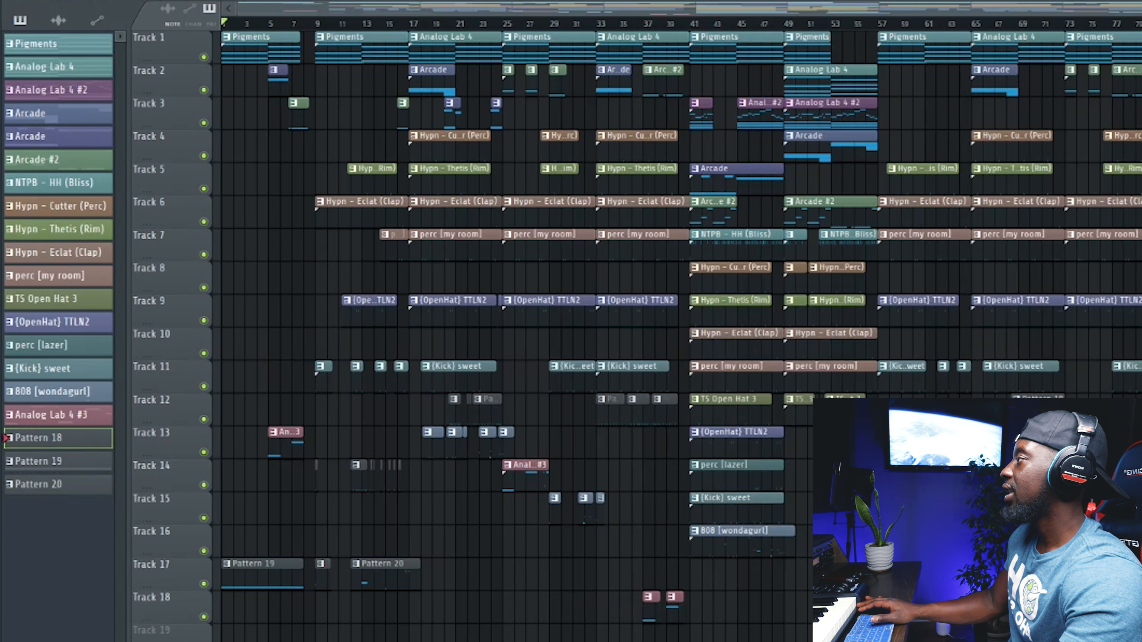
pyautogui.press('F6')
pyautogui.rightClick(672, 345)
pyautogui.click(714, 337)
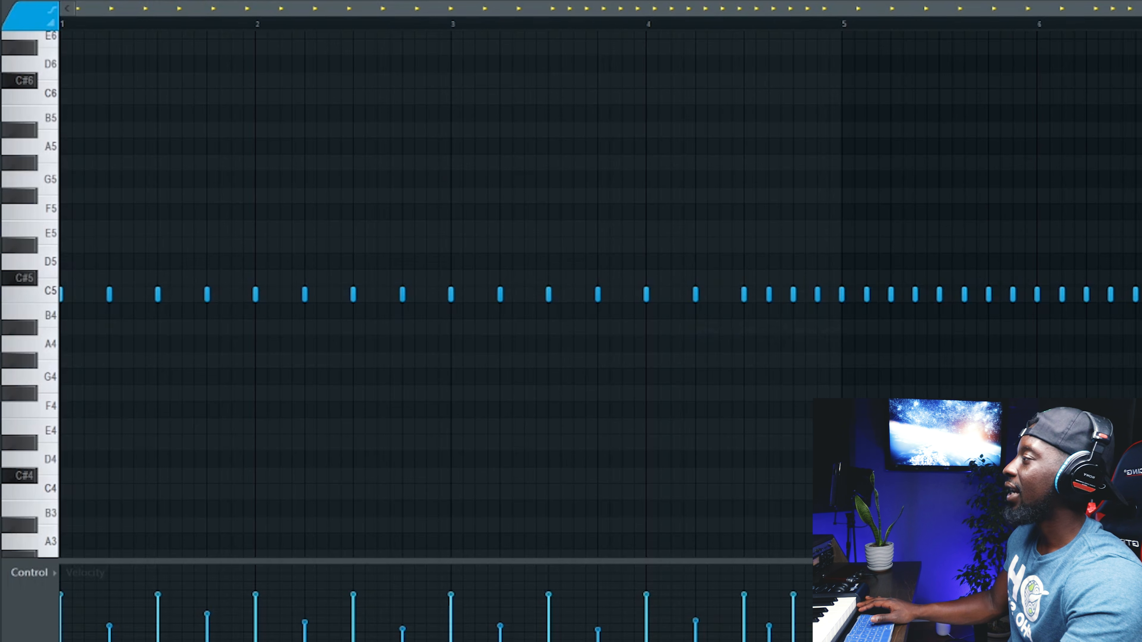
pyautogui.press('F5')
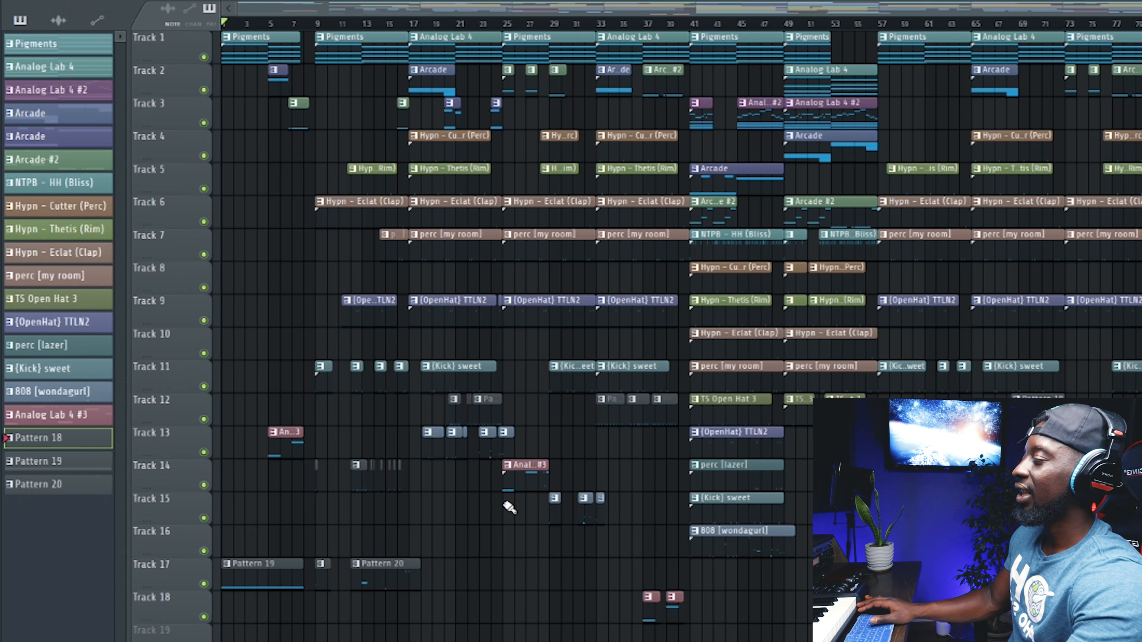
# Show the mixer and examine the AR TG Mastering effect on the master track
pyautogui.press('F9')
pyautogui.press('F6')
pyautogui.press('F6')
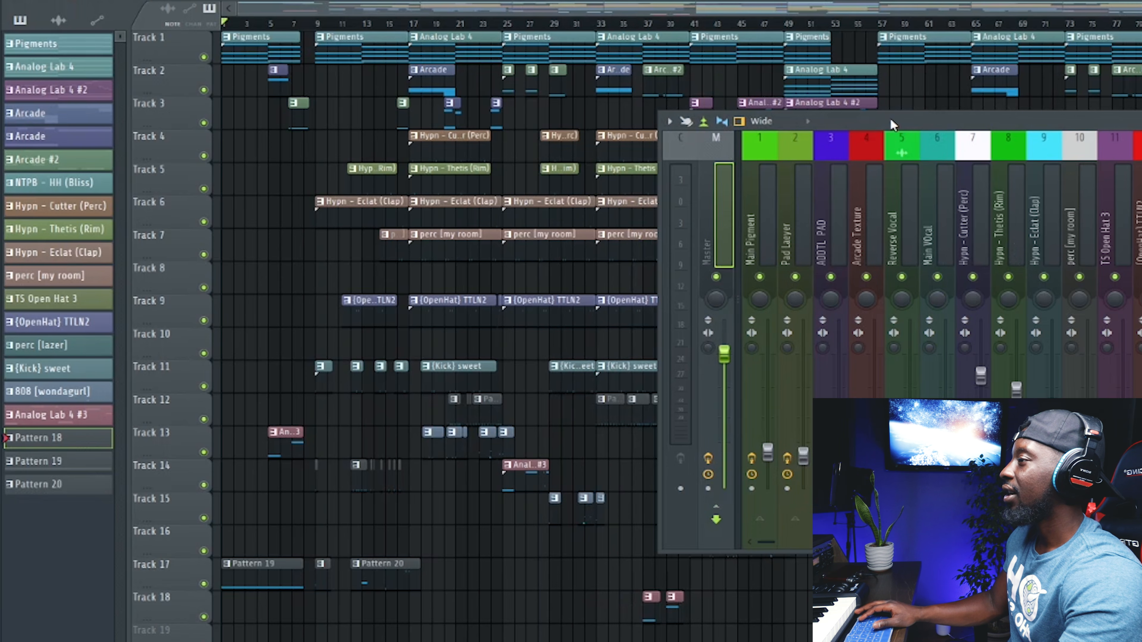
pyautogui.moveTo(892, 124); pyautogui.dragTo(779, 131)
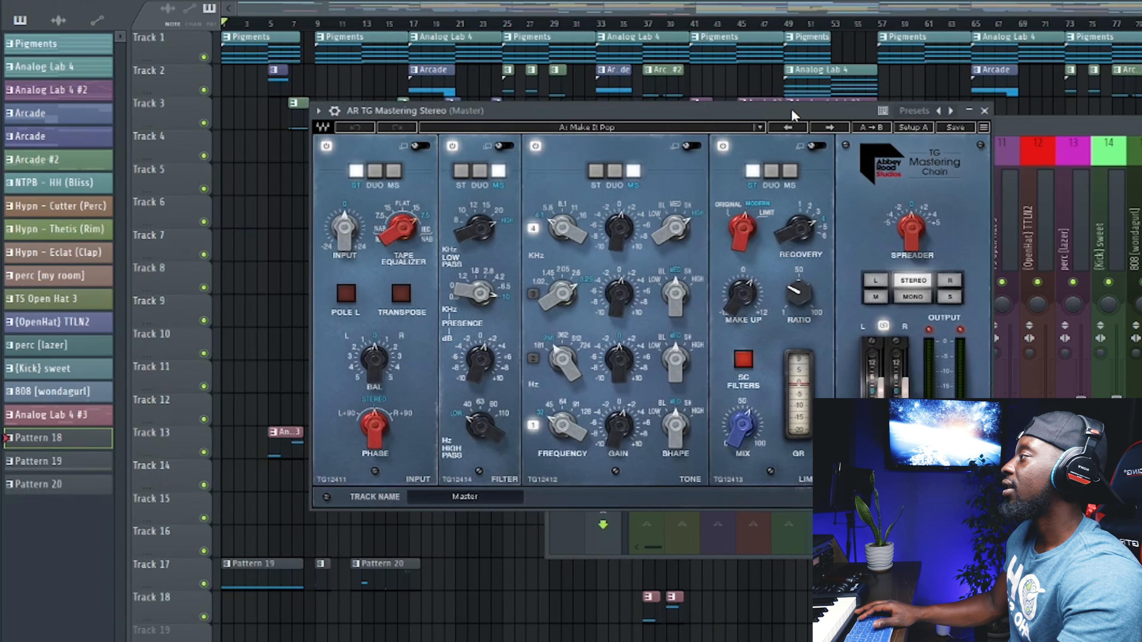
pyautogui.moveTo(793, 113); pyautogui.dragTo(822, 108)
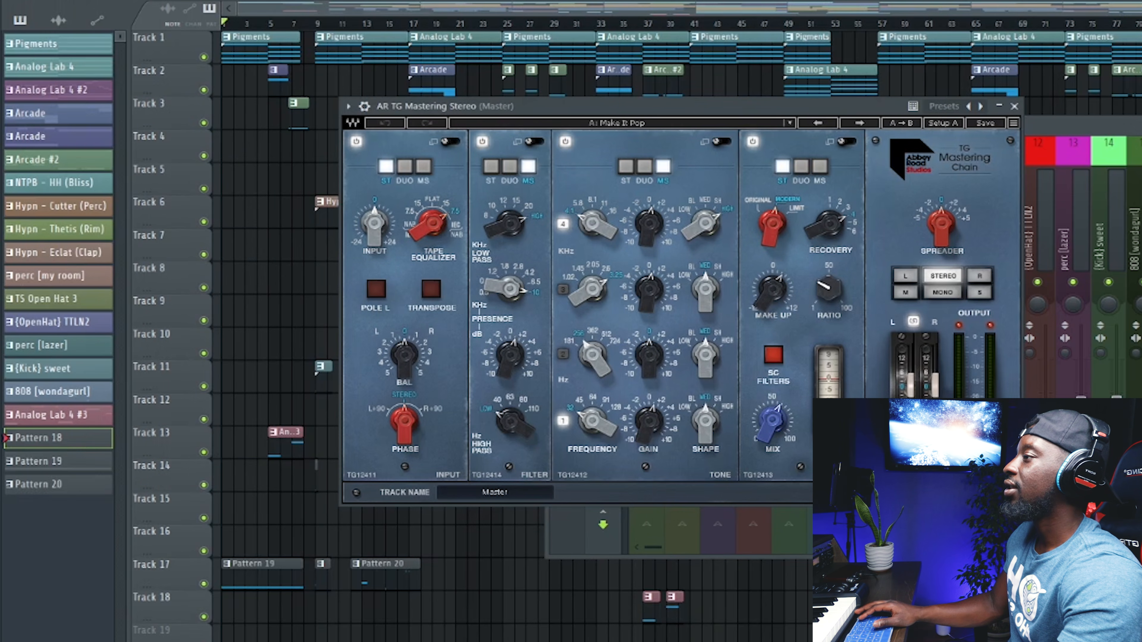
# Examine the L2 Ultramaximizer and Abbey Road Studio 3 effects on the master track
pyautogui.click(1140, 216)
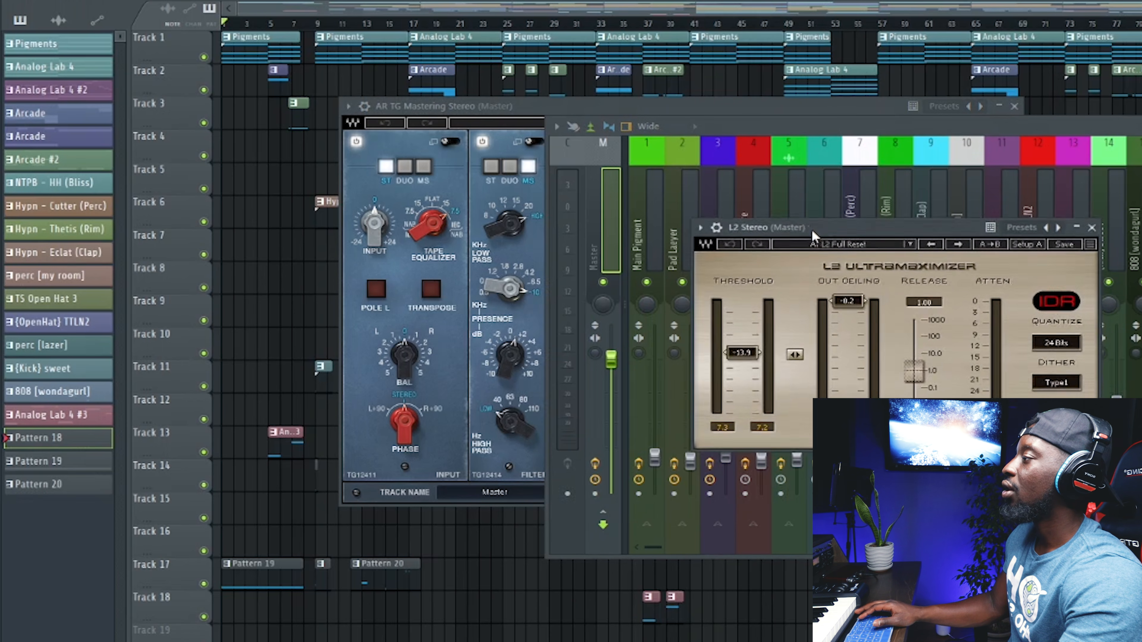
pyautogui.moveTo(823, 224); pyautogui.dragTo(706, 193)
pyautogui.click(1139, 215)
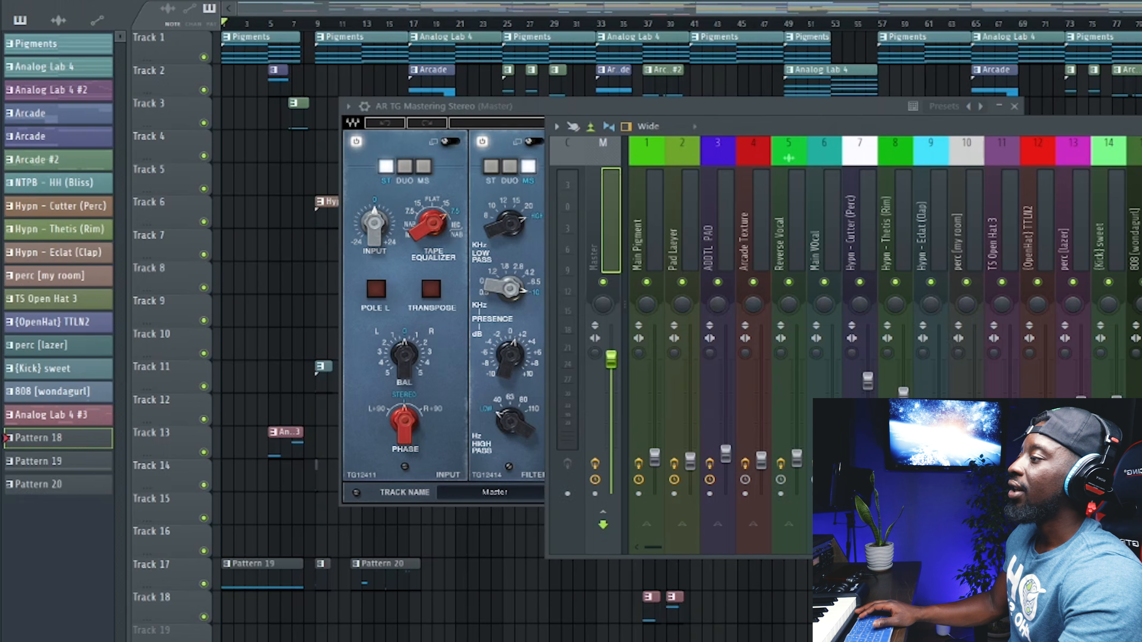
pyautogui.click(1140, 236)
pyautogui.moveTo(633, 130); pyautogui.dragTo(843, 122)
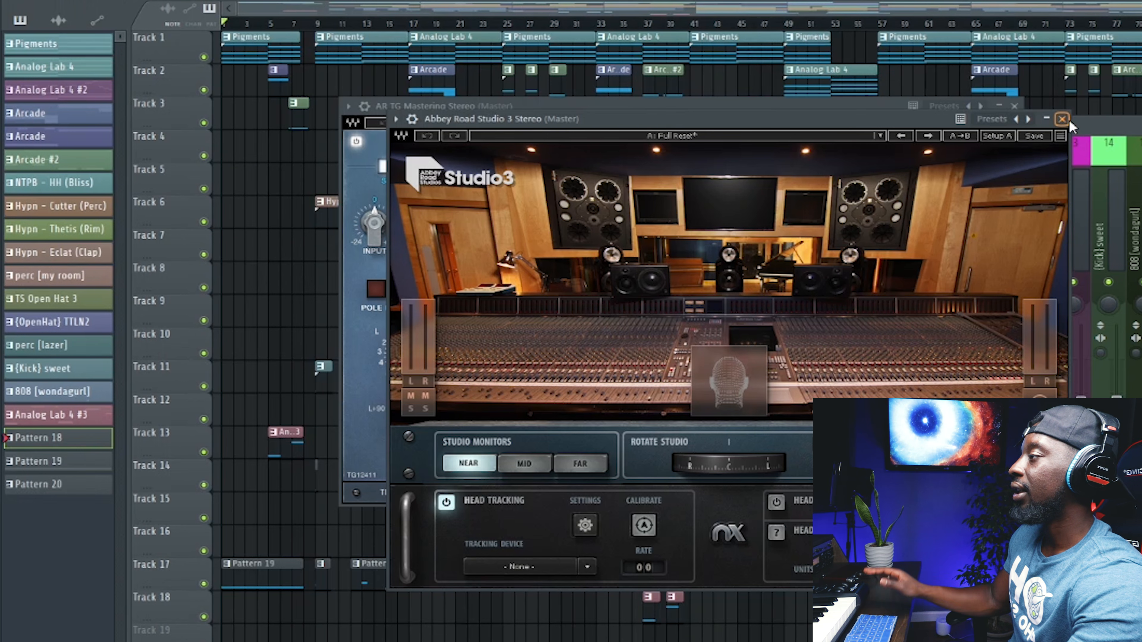
pyautogui.click(1062, 120)
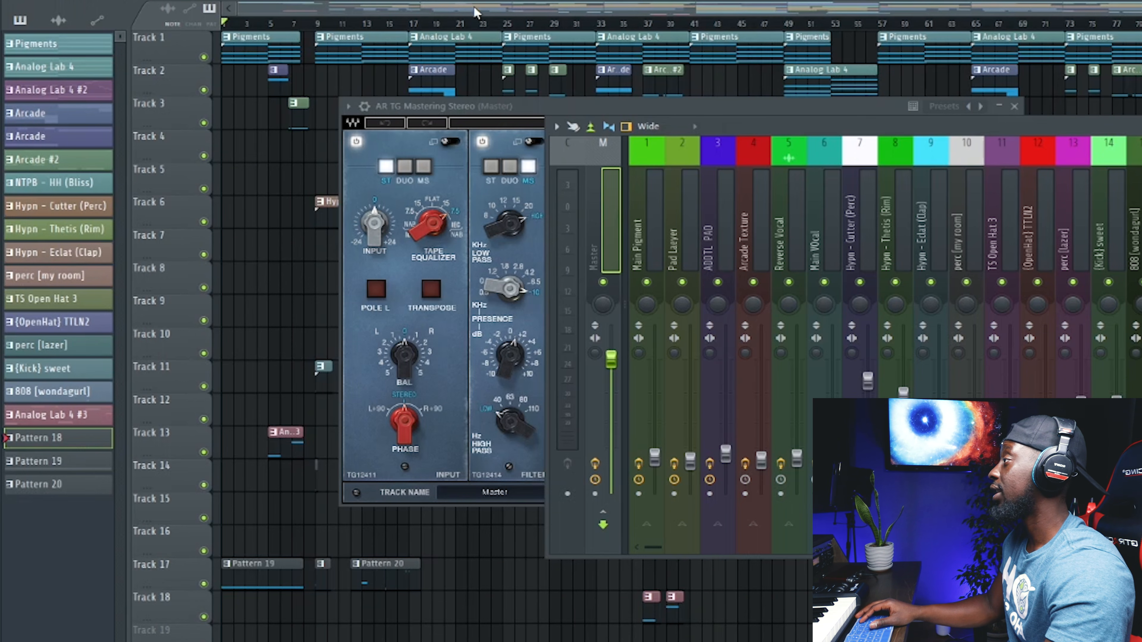
# Close all open windows over the playlist and play through the song arrangement, stopping playback at the end
pyautogui.press('F12')
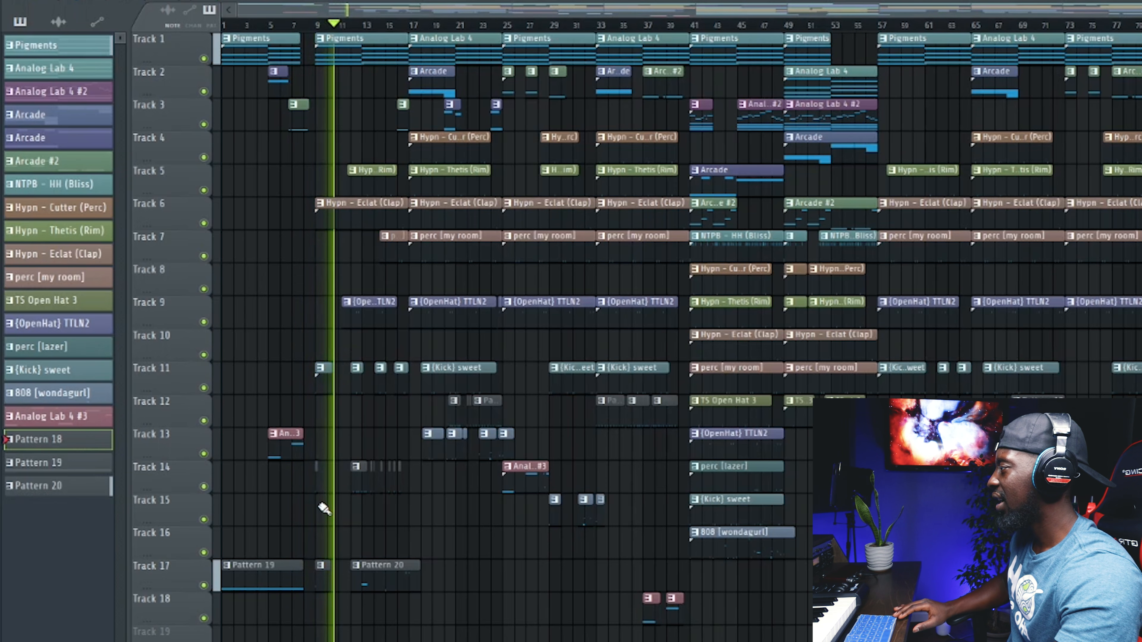
pyautogui.scroll(3, 335, 493)
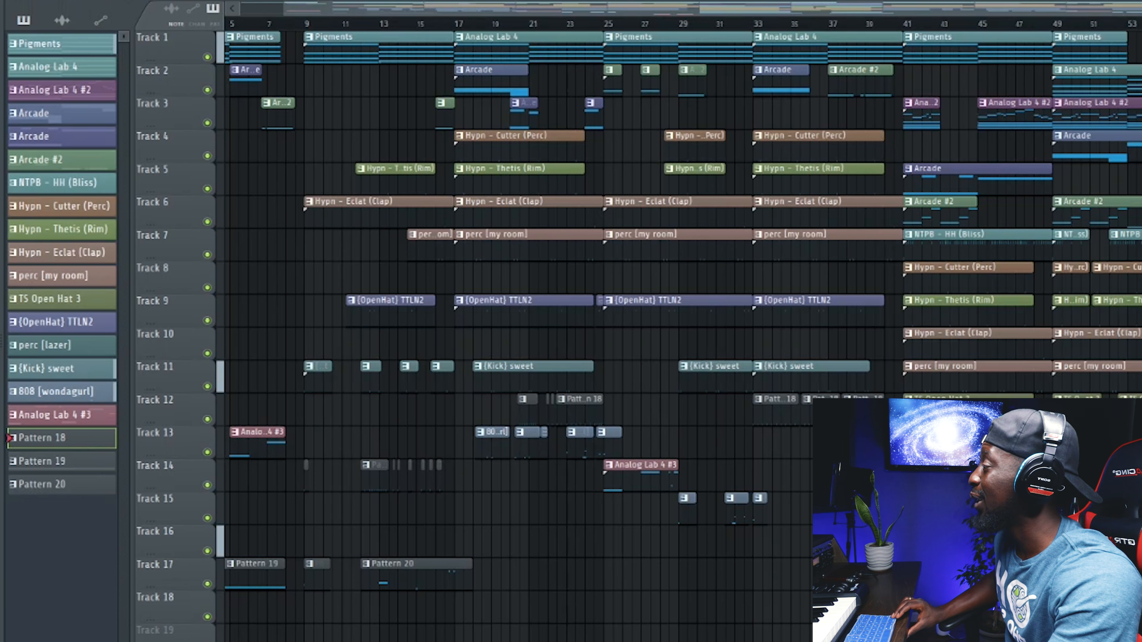
pyautogui.press('space')
pyautogui.scroll(-4, 584, 270)
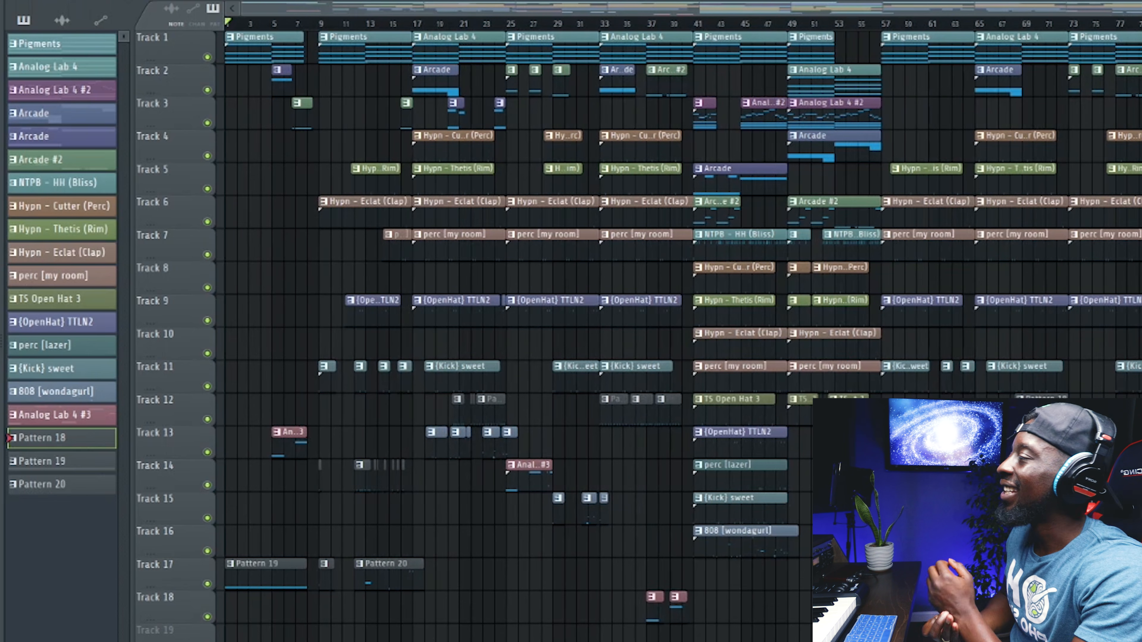